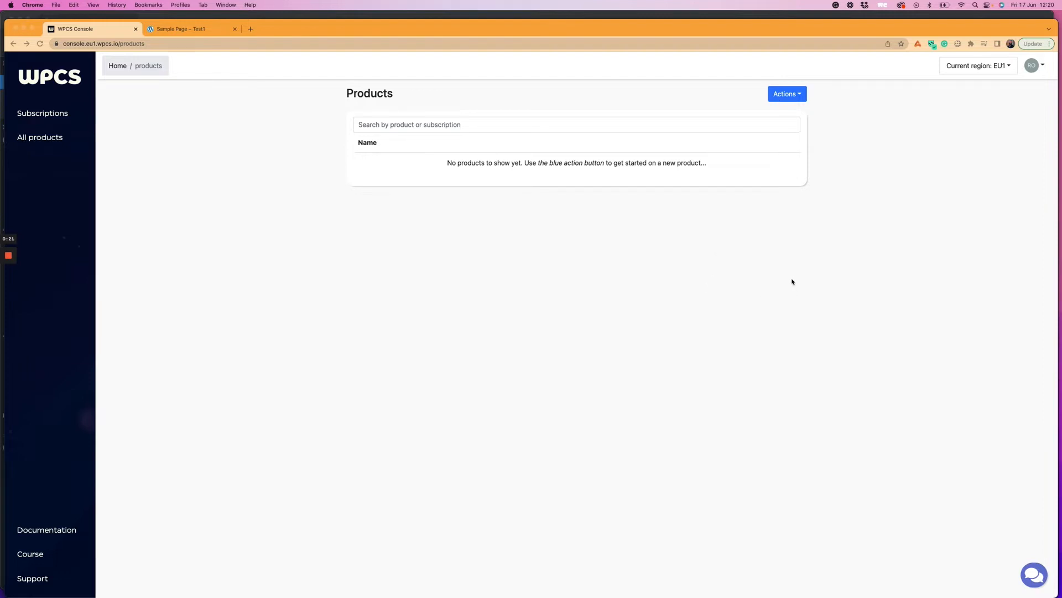
Create a new product named import under the Hapklaar subscription and open its product page
{"action": "left_click", "coordinate": [785, 96]}
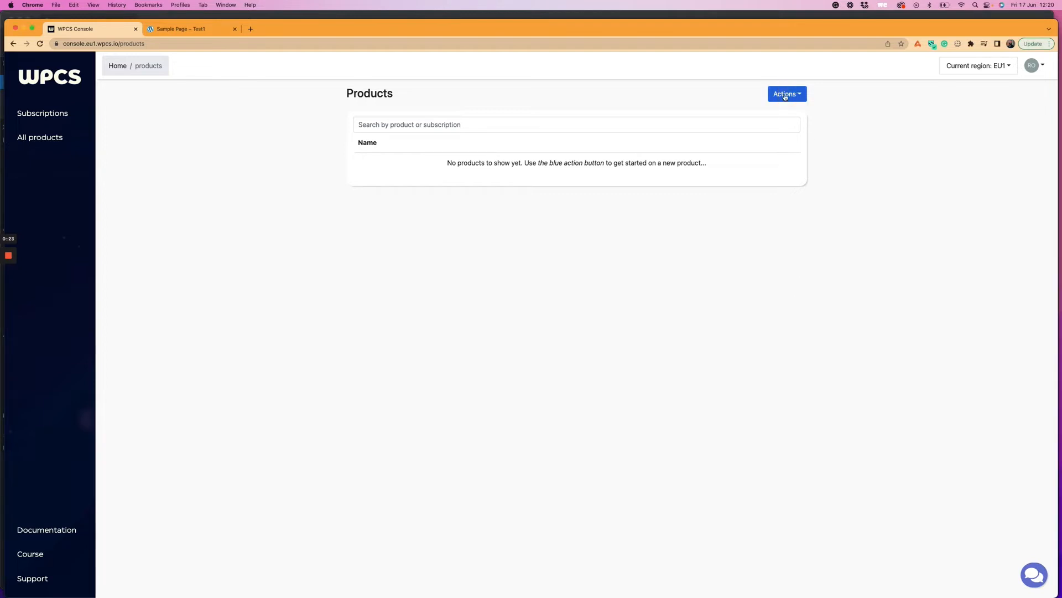
{"action": "left_click", "coordinate": [785, 96]}
{"action": "left_click", "coordinate": [810, 111]}
{"action": "left_click", "coordinate": [501, 314]}
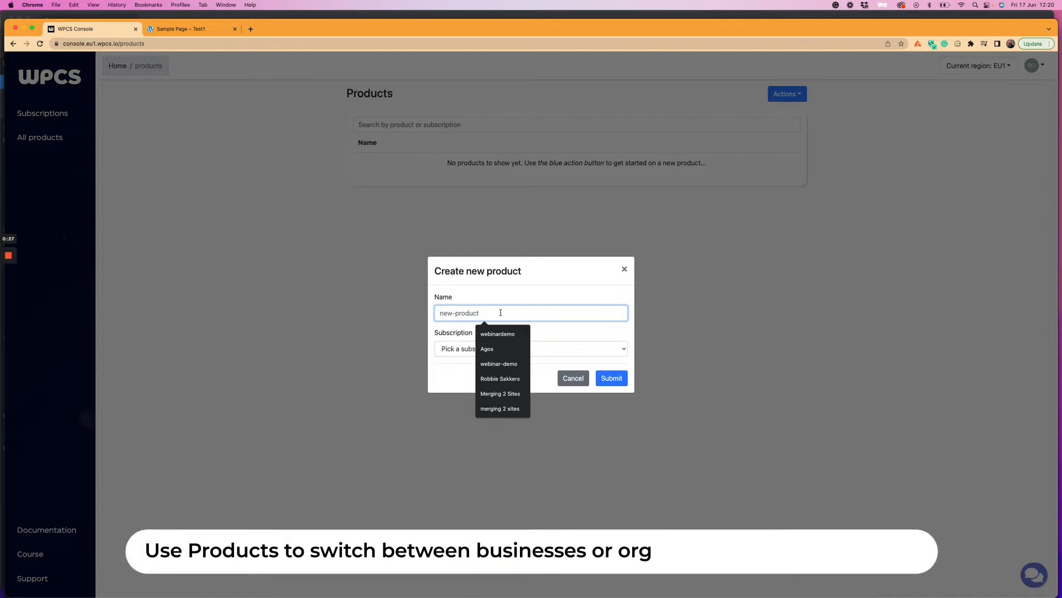
{"action": "type", "text": "we"}
{"action": "key", "text": "BackSpace"}
{"action": "key", "text": "BackSpace"}
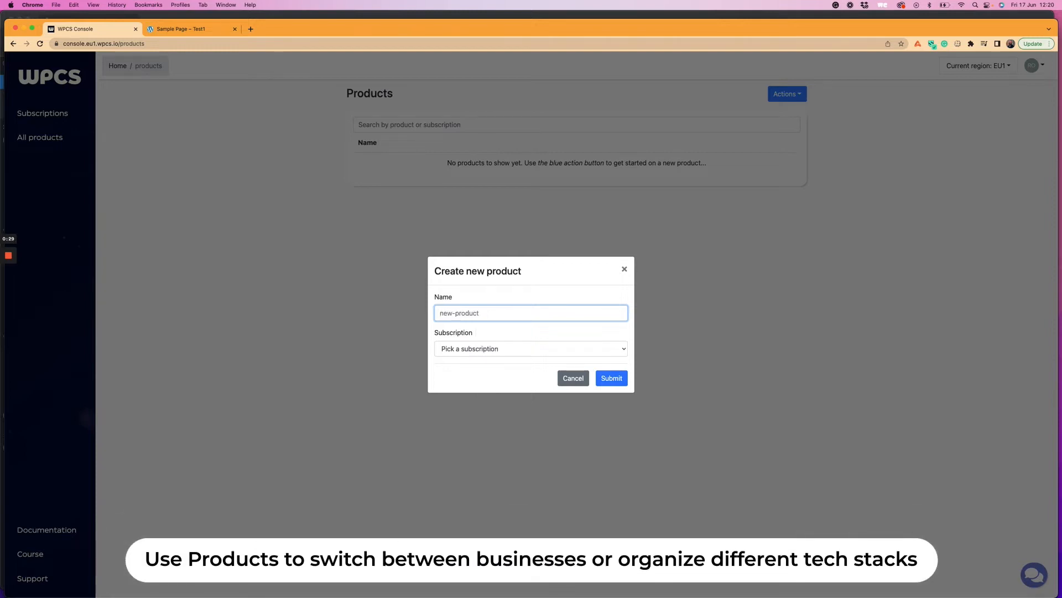
{"action": "type", "text": "impor"}
{"action": "left_click", "coordinate": [477, 349]}
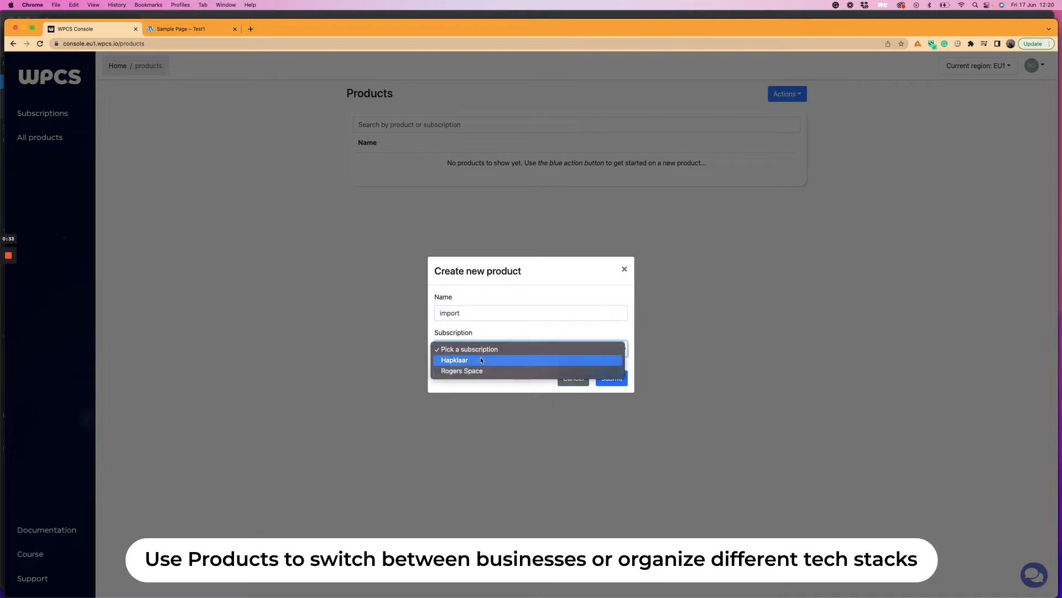
{"action": "left_click", "coordinate": [480, 356]}
{"action": "left_click", "coordinate": [611, 378]}
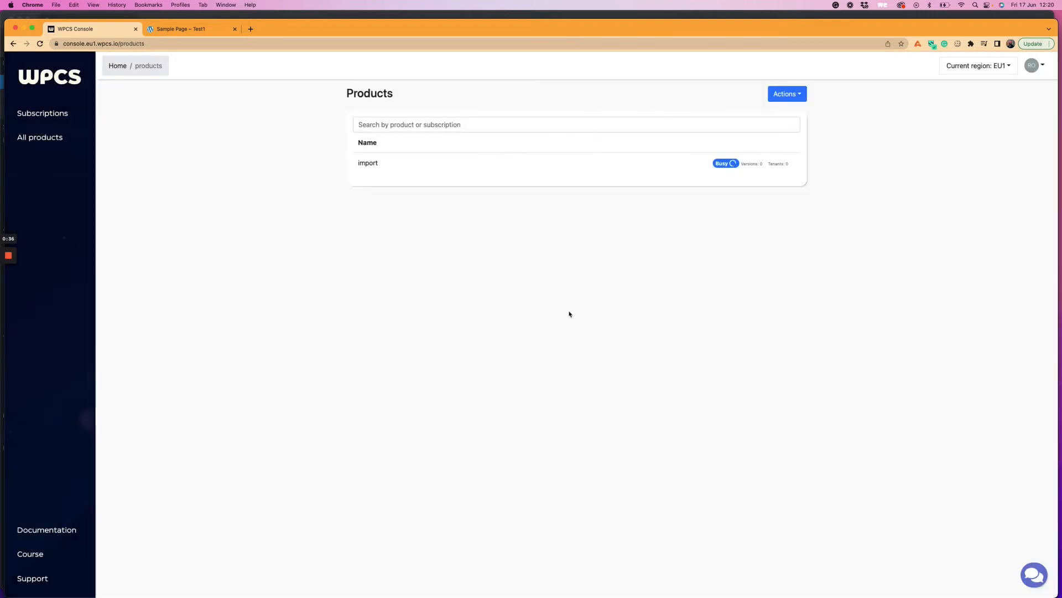
{"action": "left_click", "coordinate": [368, 163]}
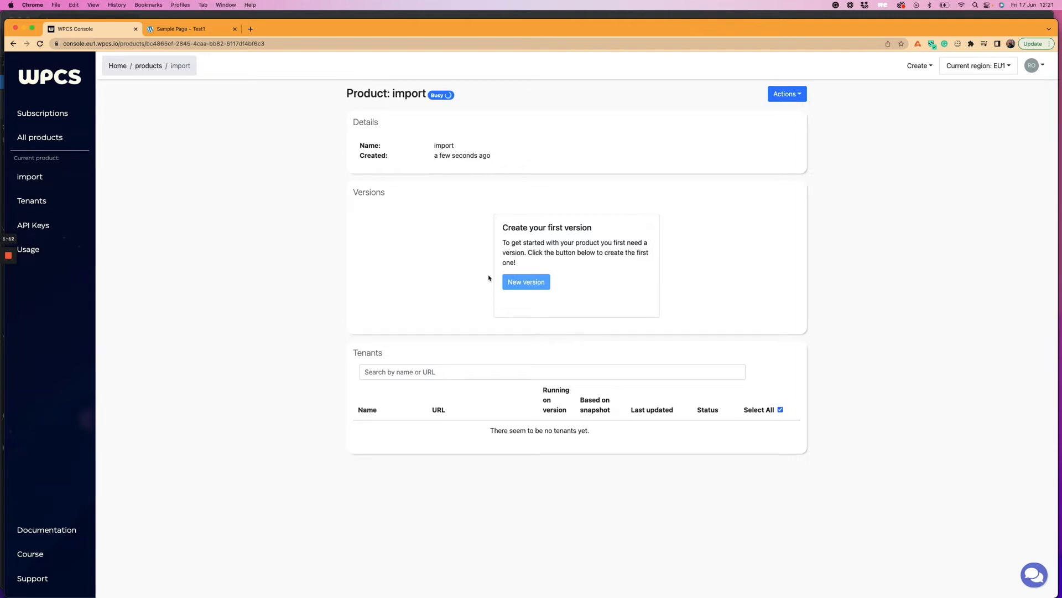
Switch to the WPCS-demo WordPress admin and check the installed plugins for All-in-One WP Migration
{"action": "key", "text": "ctrl+Up"}
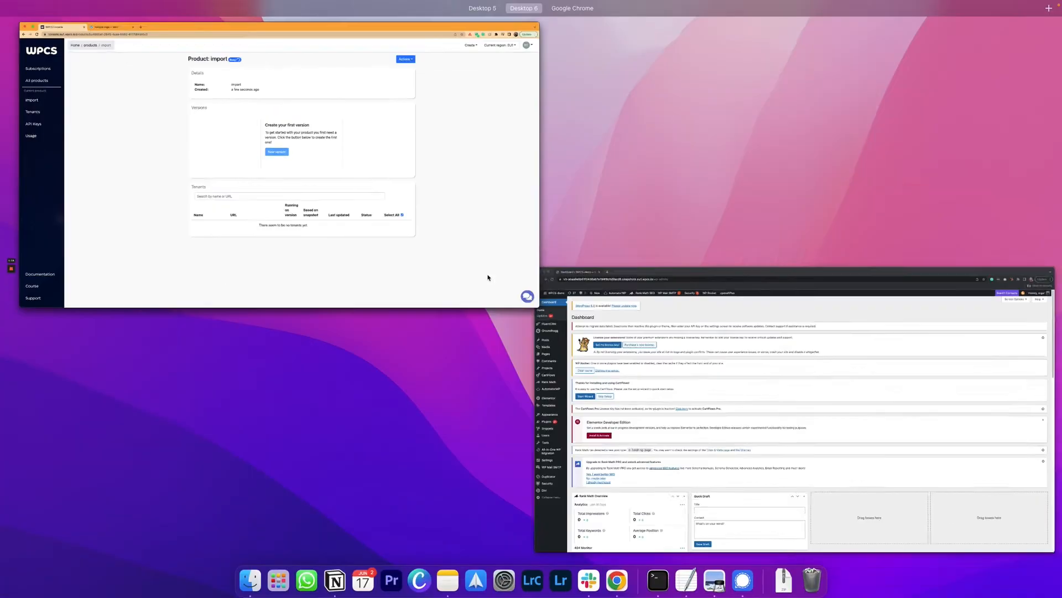
{"action": "left_click", "coordinate": [710, 395]}
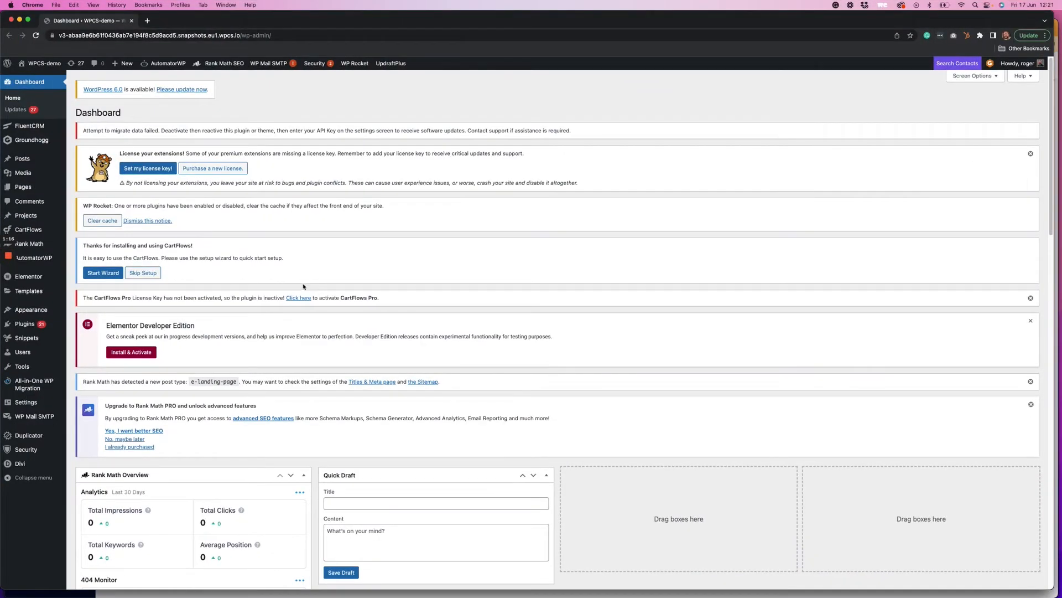
{"action": "mouse_move", "coordinate": [26, 389]}
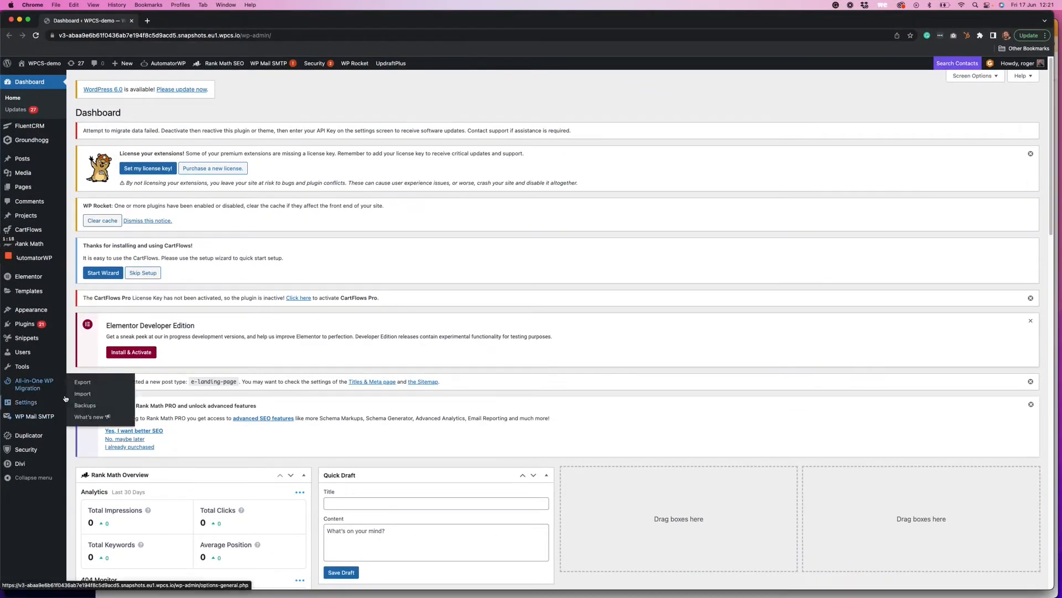
{"action": "left_click", "coordinate": [88, 383]}
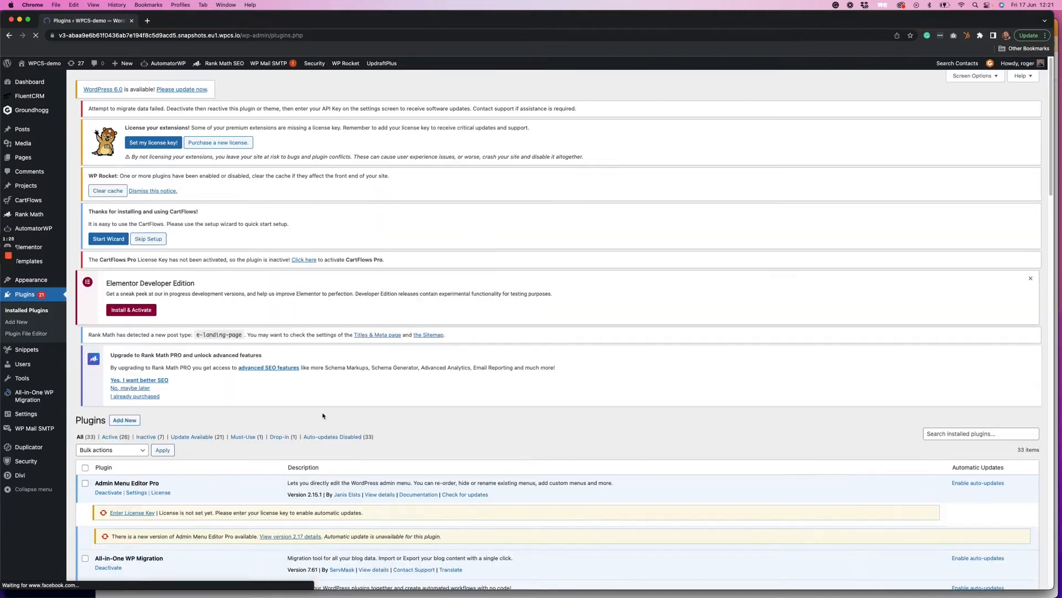
{"action": "scroll", "coordinate": [301, 412], "scroll_direction": "down", "scroll_amount": 10}
{"action": "scroll", "coordinate": [301, 411], "scroll_direction": "down", "scroll_amount": 3}
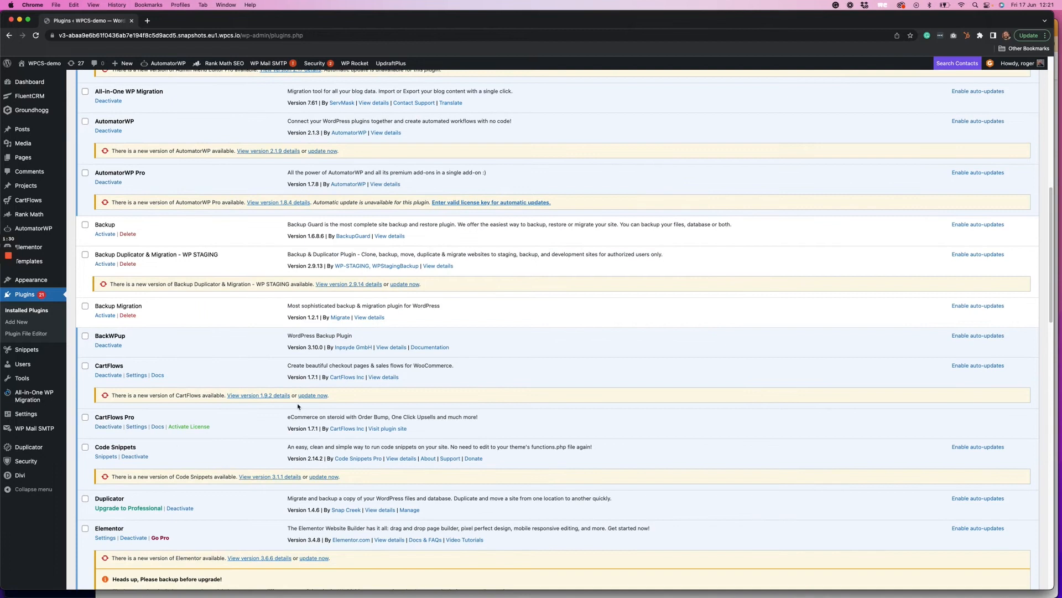
{"action": "scroll", "coordinate": [178, 298], "scroll_direction": "up", "scroll_amount": 2}
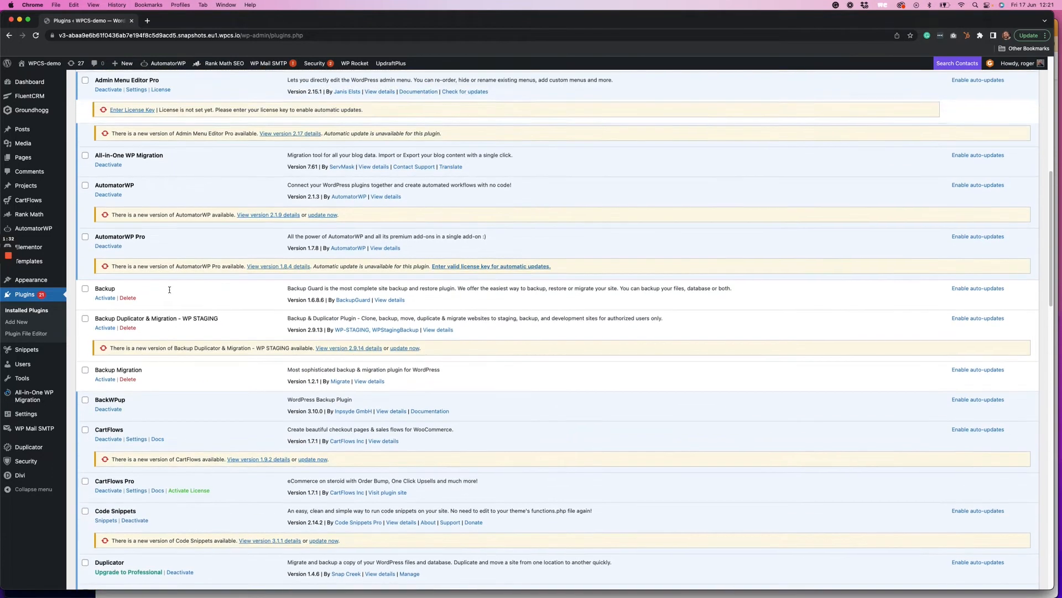
{"action": "left_click_drag", "start_coordinate": [169, 160], "coordinate": [77, 160]}
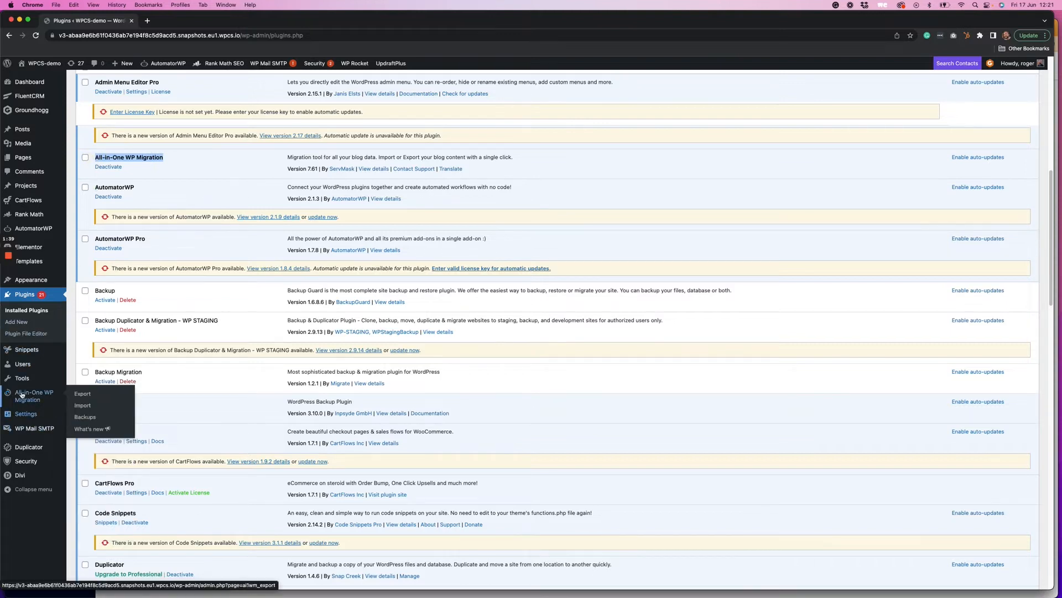
Review the advanced export options and export the WPCS-demo site to a file with All-in-One WP Migration
{"action": "left_click", "coordinate": [84, 396]}
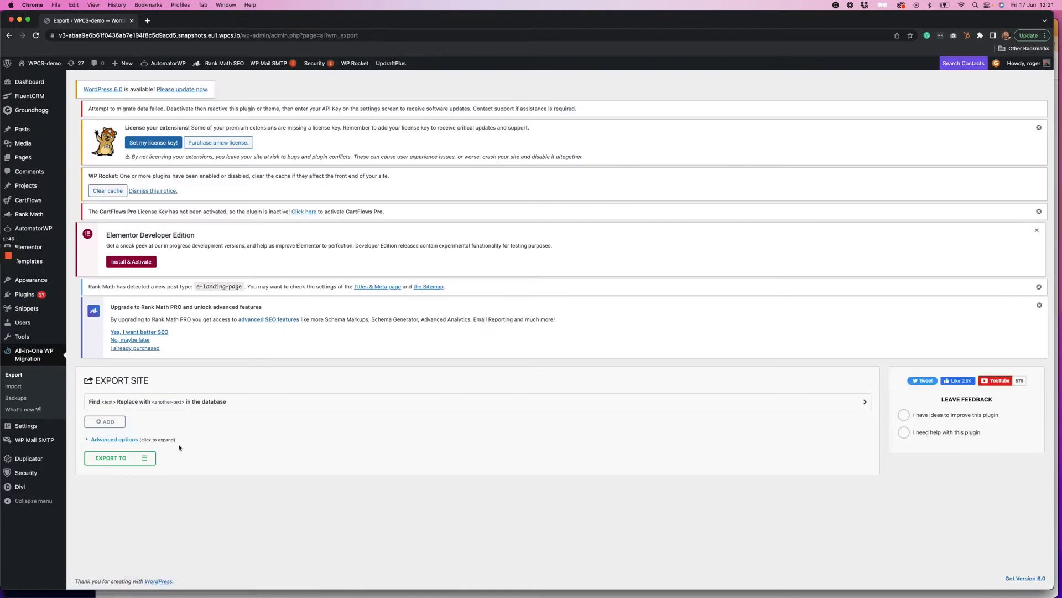
{"action": "left_click", "coordinate": [128, 458]}
{"action": "scroll", "coordinate": [253, 475], "scroll_direction": "down", "scroll_amount": 3}
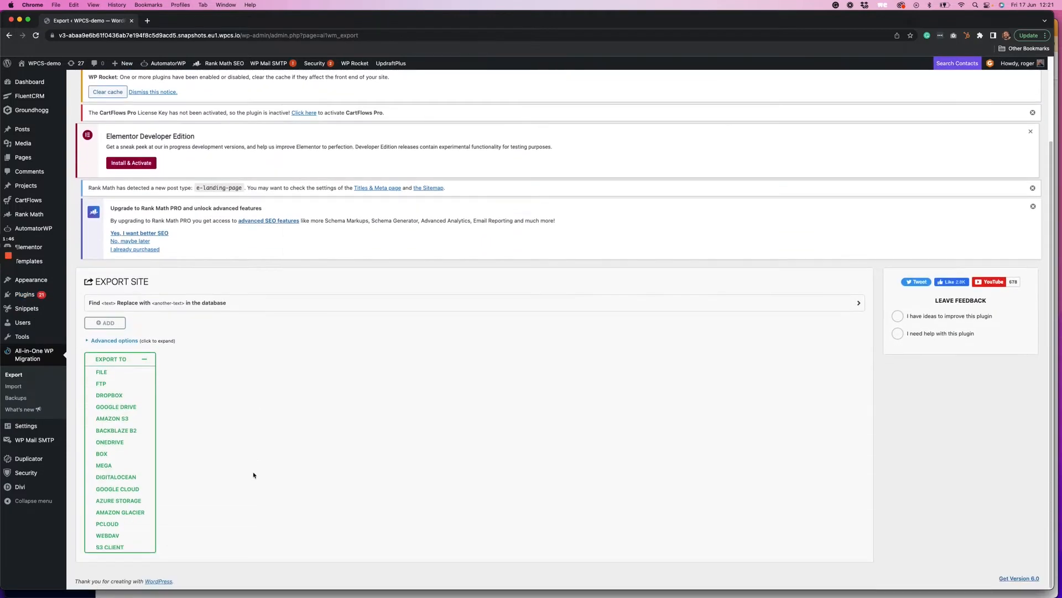
{"action": "left_click", "coordinate": [122, 341]}
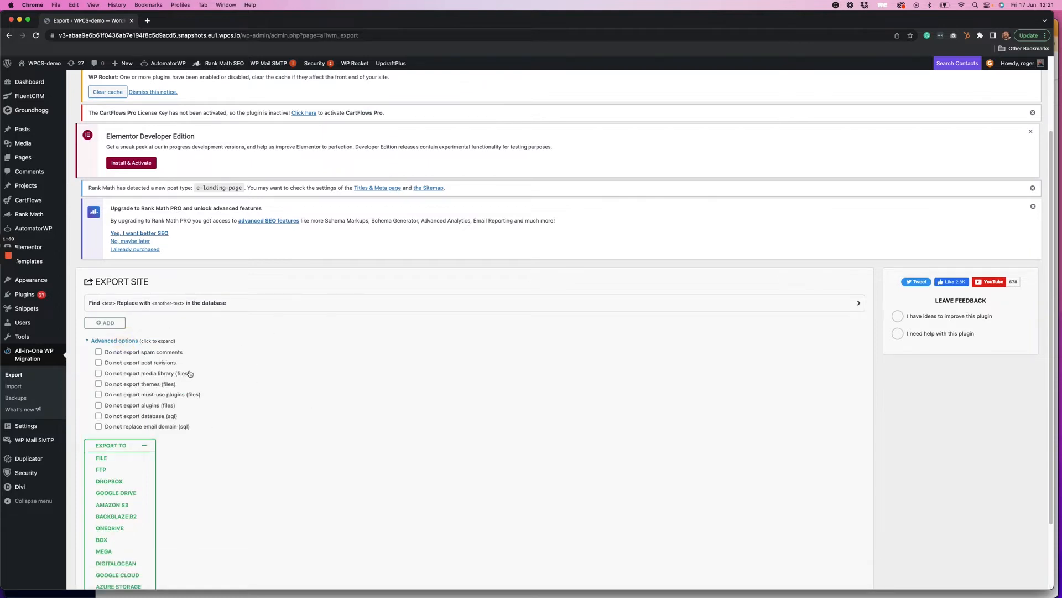
{"action": "scroll", "coordinate": [152, 415], "scroll_direction": "down", "scroll_amount": 2}
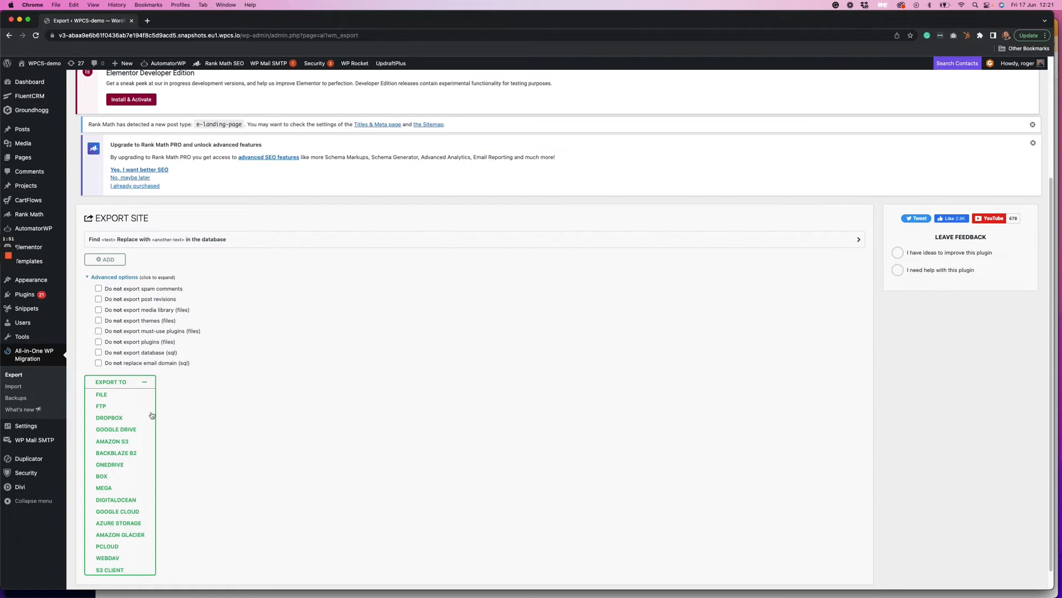
{"action": "left_click", "coordinate": [103, 395]}
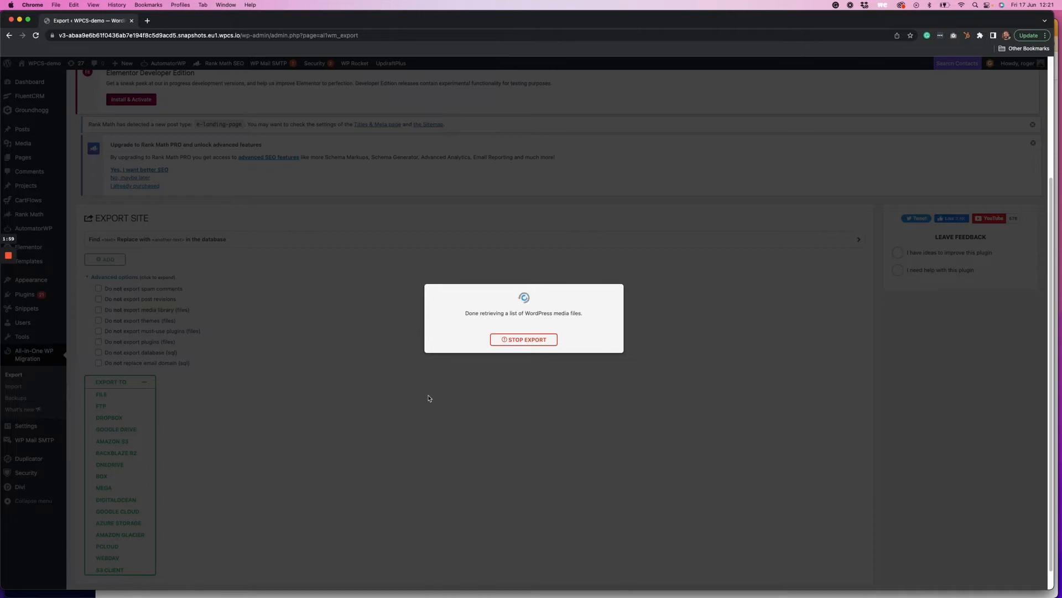
Switch back to the WPCS Console and start a new version of the import product named V1
{"action": "key", "text": "ctrl+Up"}
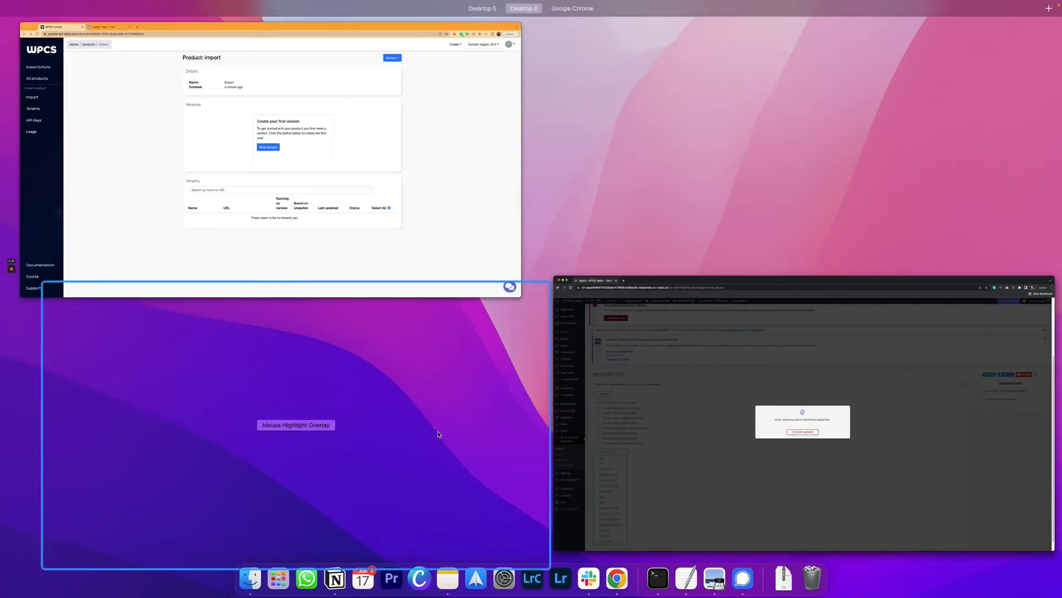
{"action": "left_click", "coordinate": [159, 210]}
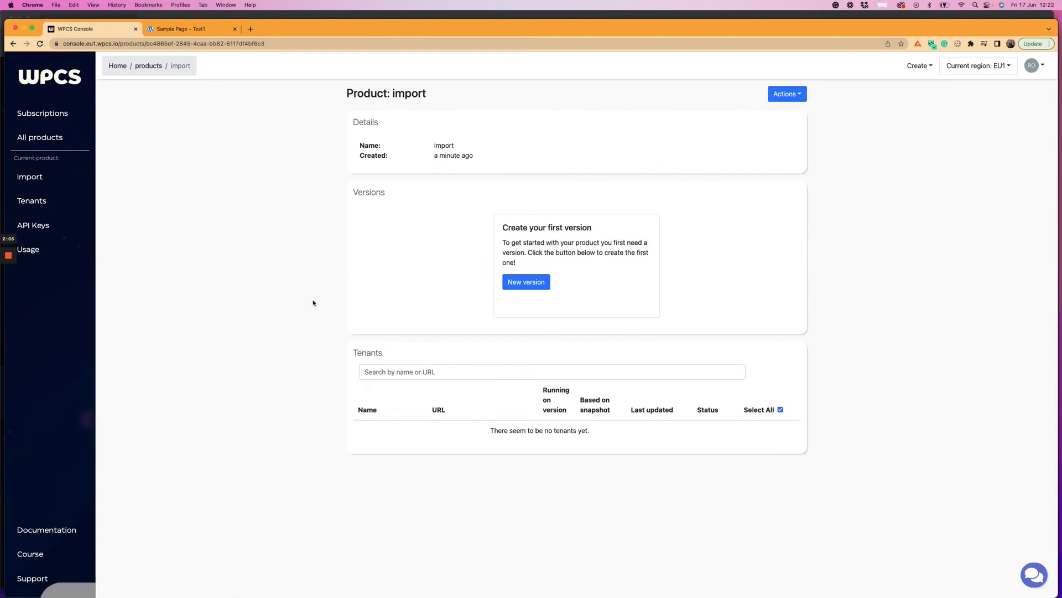
{"action": "left_click", "coordinate": [528, 283]}
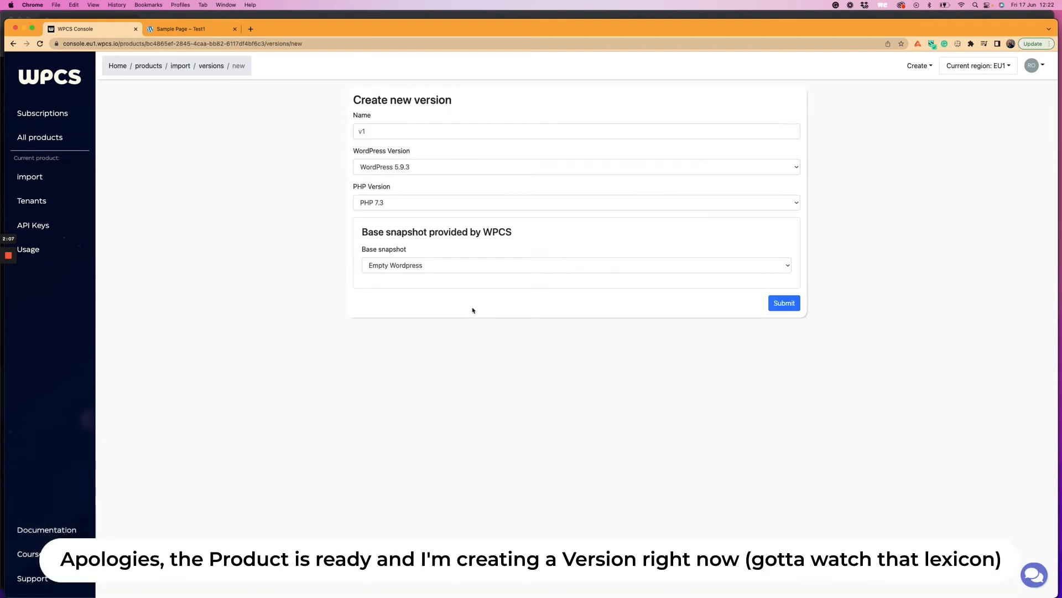
{"action": "left_click", "coordinate": [428, 133]}
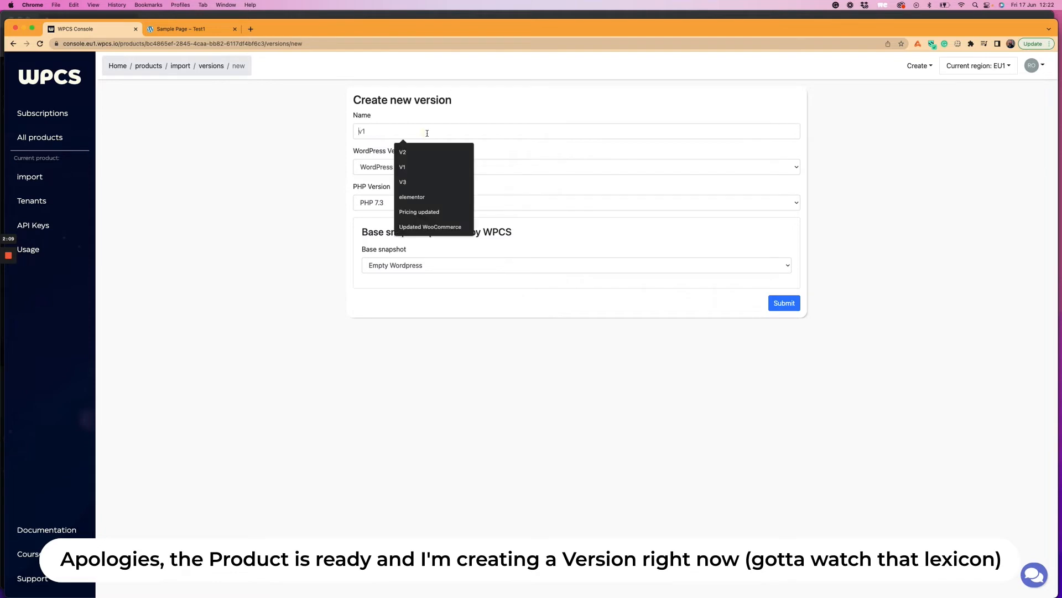
{"action": "type", "text": "V1"}
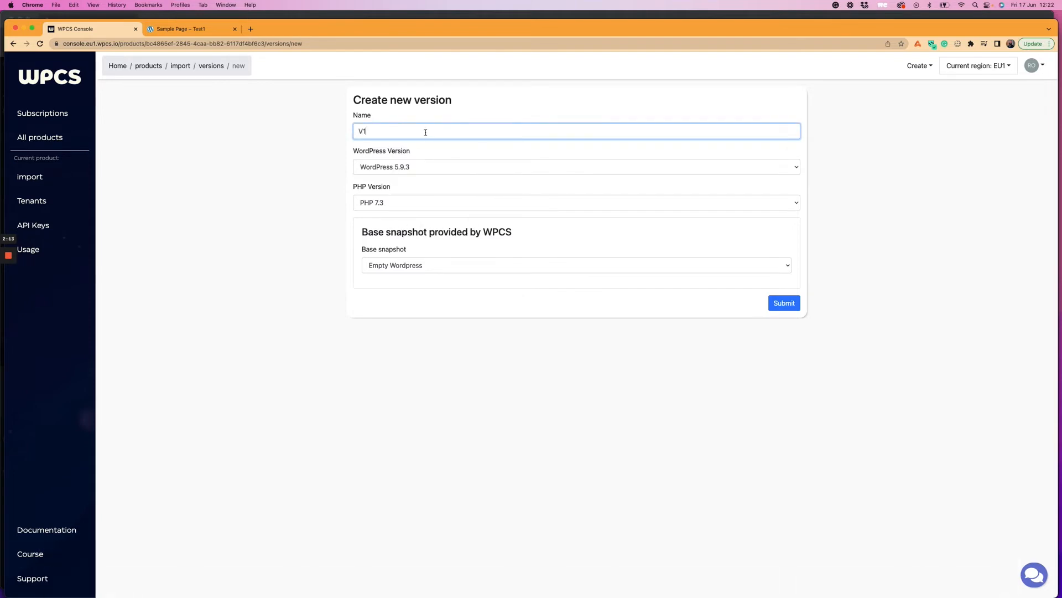
{"action": "left_click", "coordinate": [324, 180]}
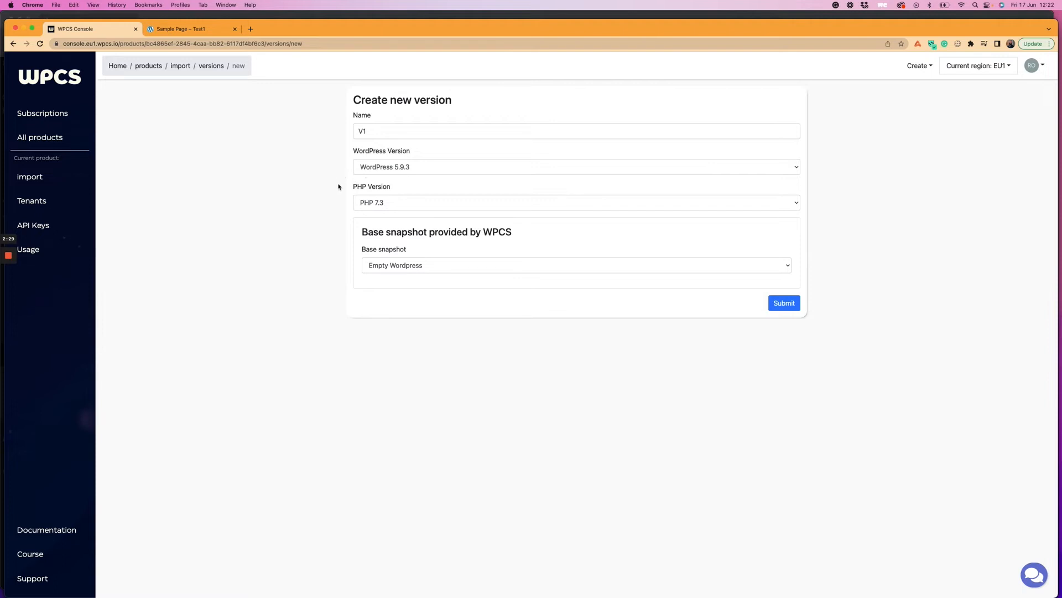
Create the version with WordPress 5.9.3, PHP 7.3 and the Empty Wordpress base snapshot
{"action": "left_click", "coordinate": [459, 166]}
{"action": "left_click", "coordinate": [460, 166]}
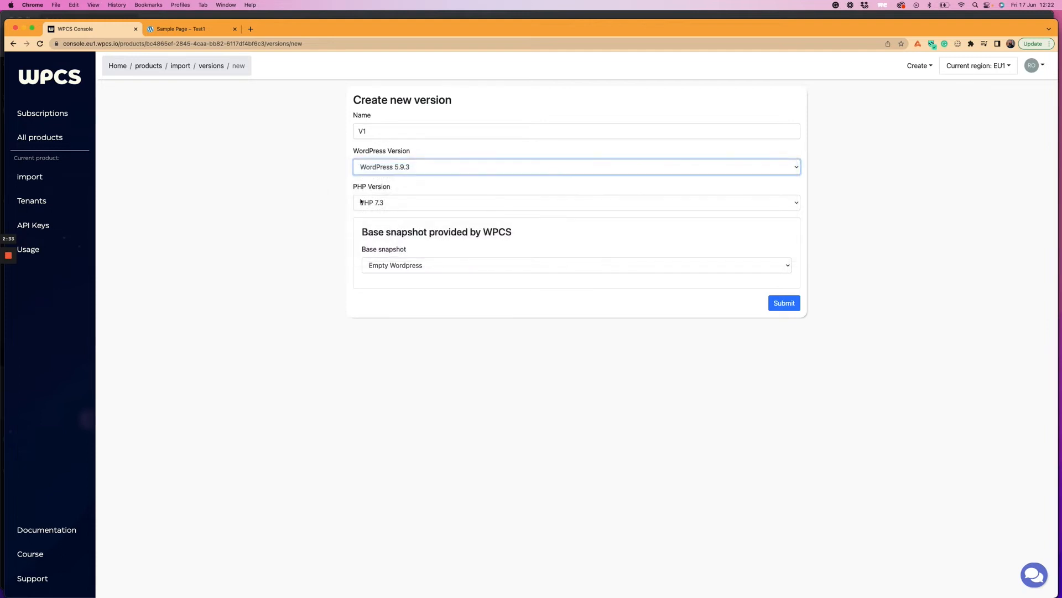
{"action": "left_click", "coordinate": [439, 206]}
{"action": "left_click", "coordinate": [273, 198]}
{"action": "left_click", "coordinate": [415, 265]}
{"action": "left_click", "coordinate": [669, 334]}
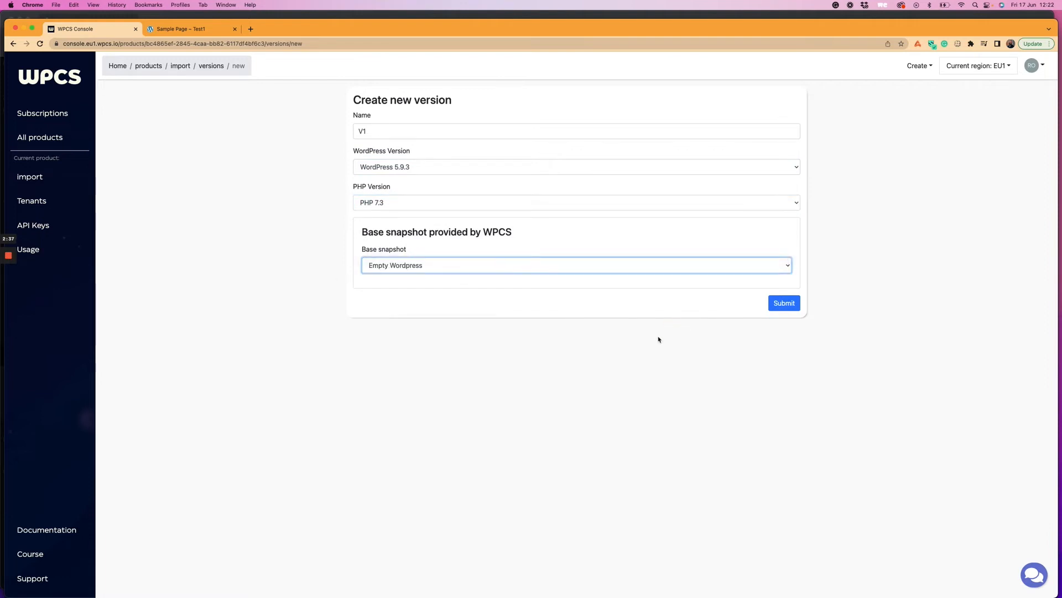
{"action": "left_click", "coordinate": [782, 304]}
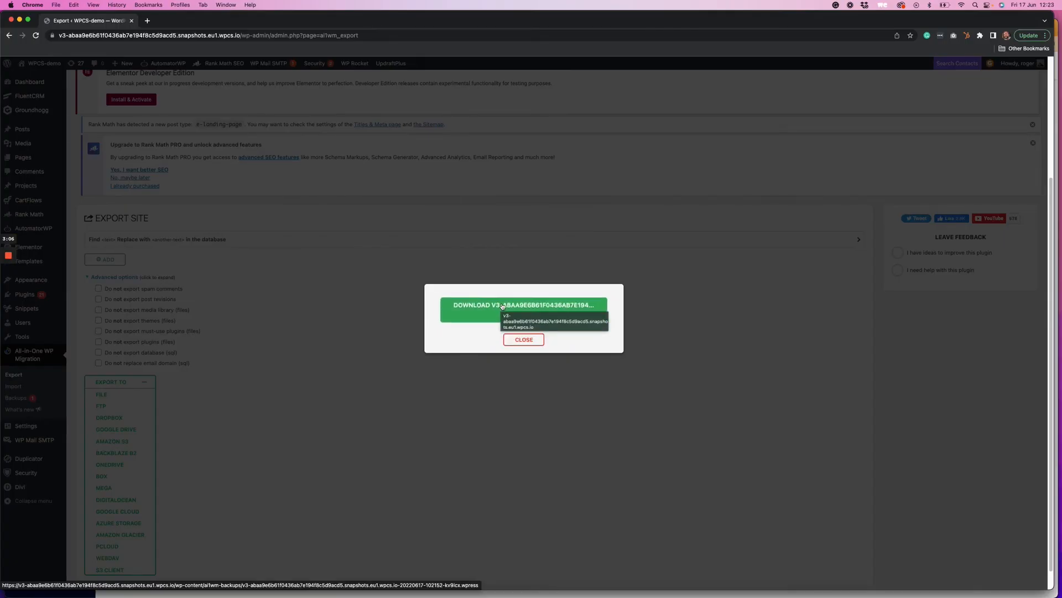
Download the exported .wpress file from WPCS-demo, locate it in the Downloads folder and return to the WPCS Console
{"action": "left_click", "coordinate": [502, 306]}
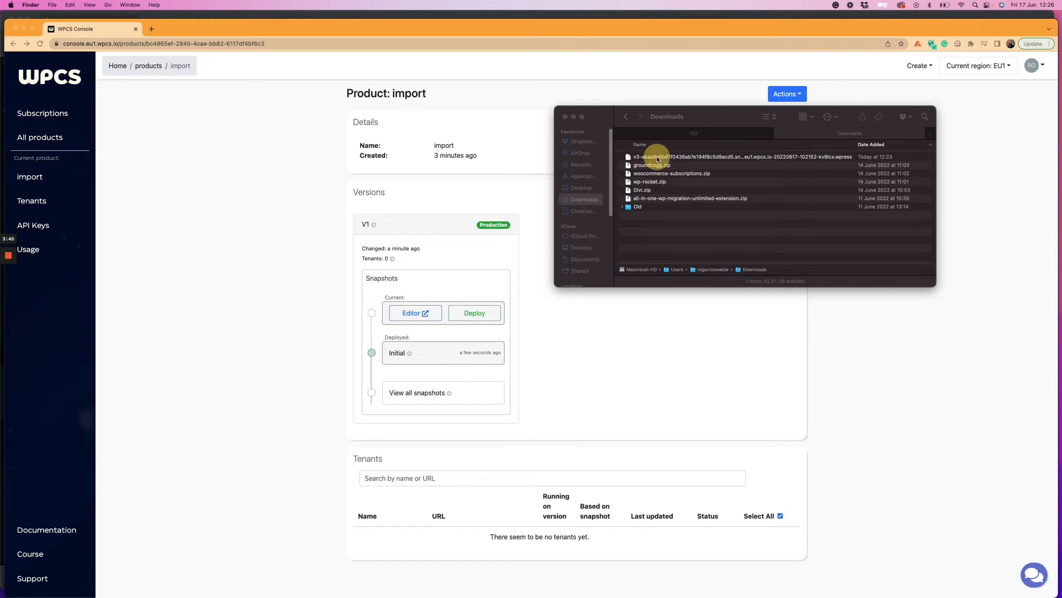
{"action": "left_click", "coordinate": [686, 158]}
{"action": "left_click", "coordinate": [686, 158]}
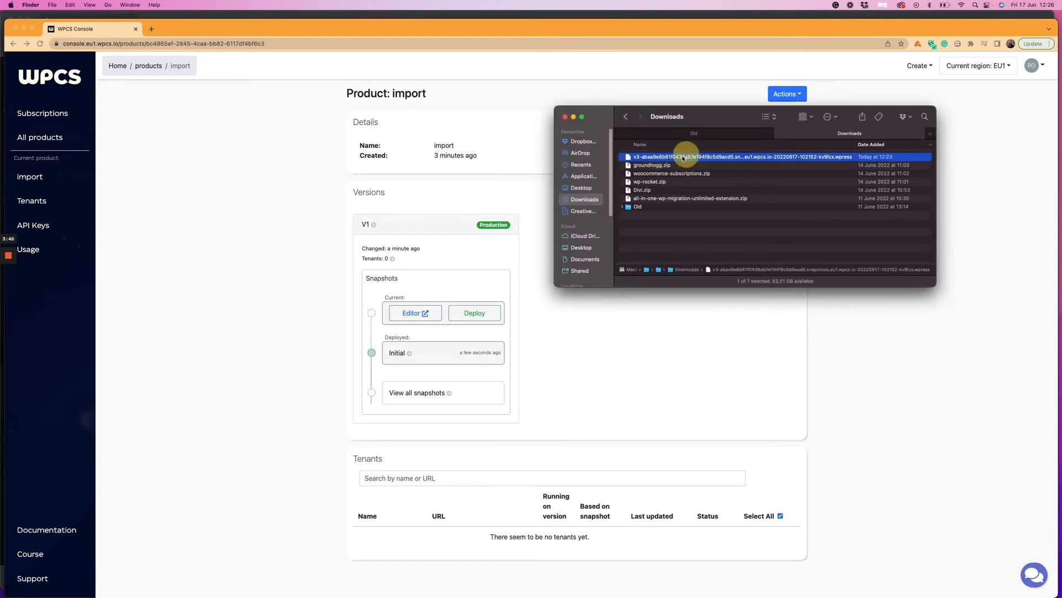
{"action": "left_click", "coordinate": [282, 273]}
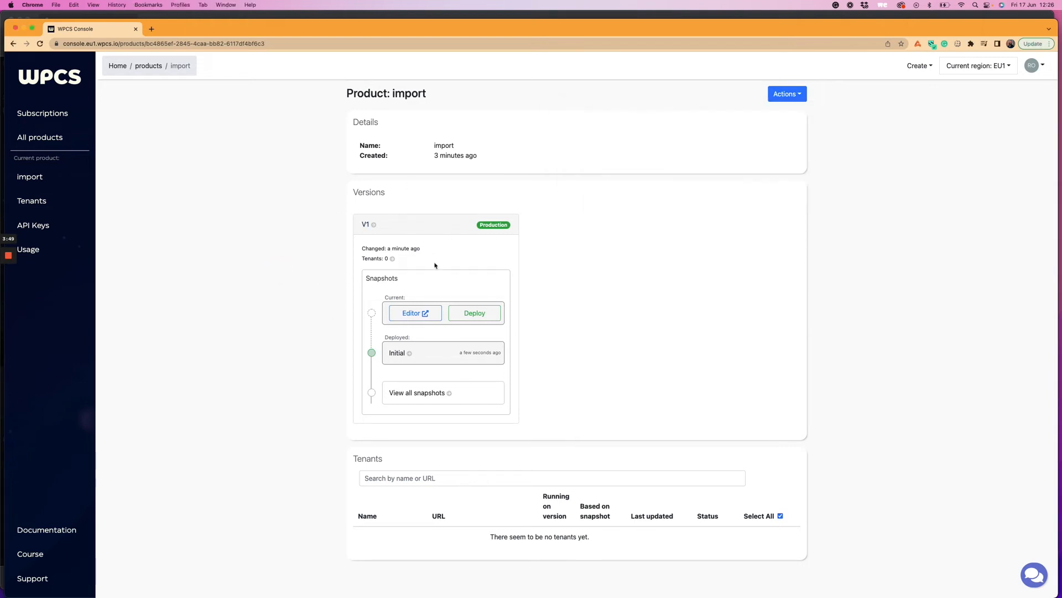
Open the WordPress editor for version V1 and go to its page for adding new plugins
{"action": "left_click", "coordinate": [416, 313]}
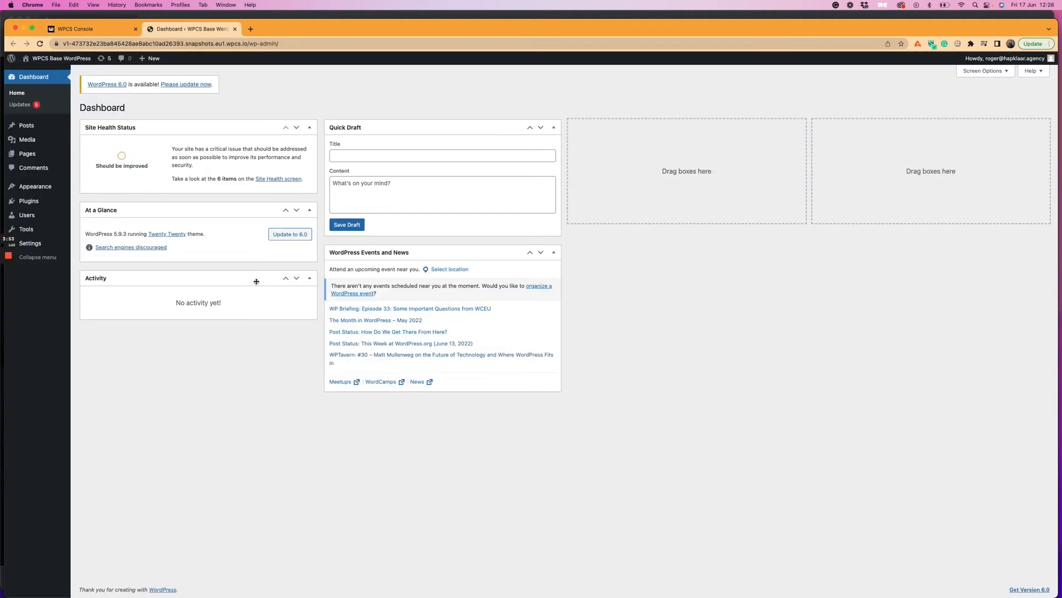
{"action": "left_click", "coordinate": [29, 201]}
{"action": "left_click", "coordinate": [128, 108]}
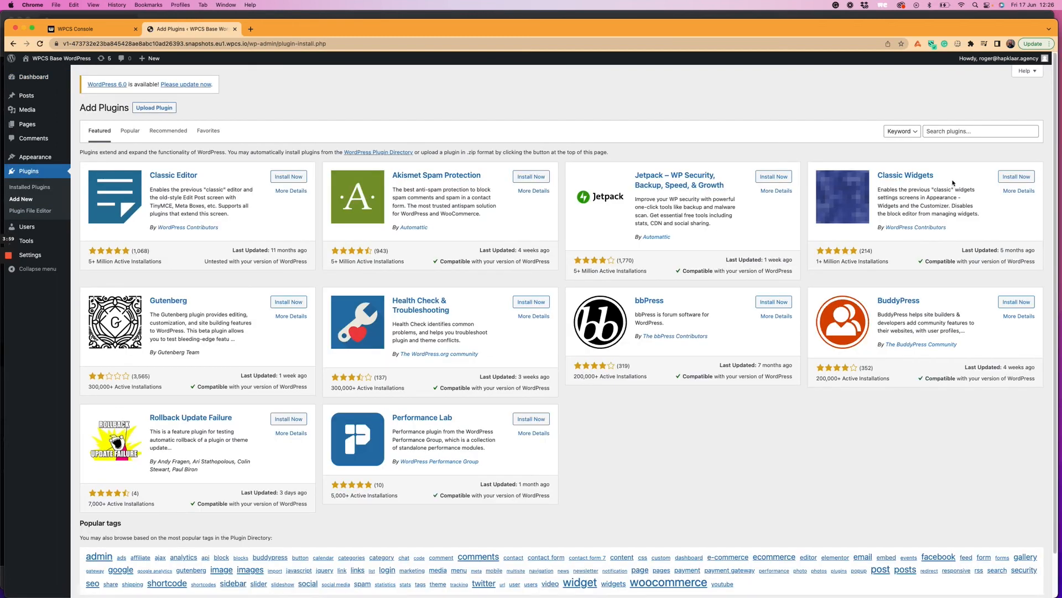
Search the plugin directory for "all", then install and activate All-in-One WP Migration
{"action": "left_click", "coordinate": [966, 135]}
{"action": "type", "text": "a"}
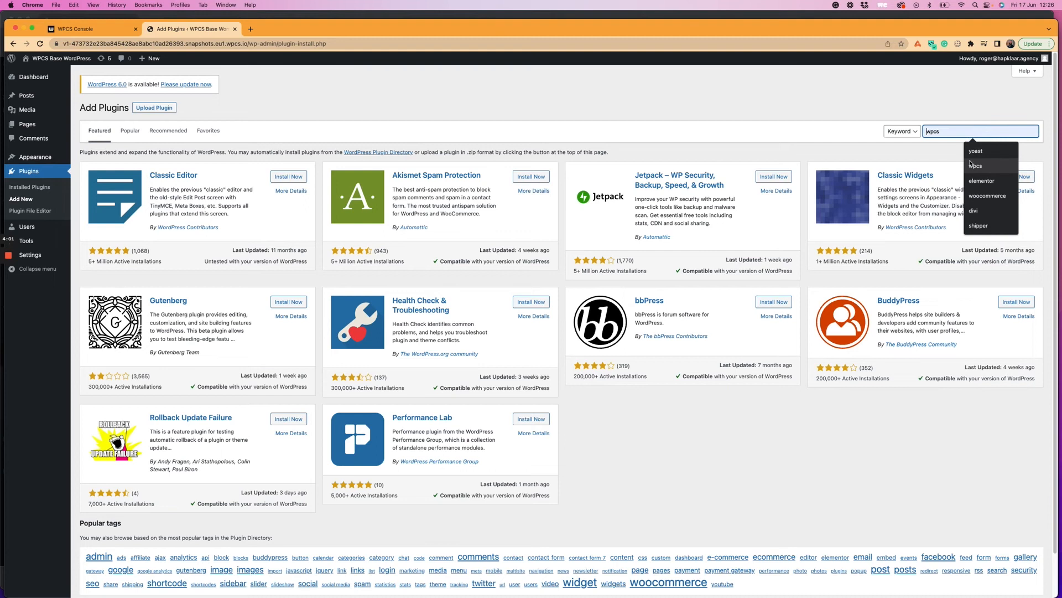
{"action": "type", "text": "ll"}
{"action": "key", "text": "Return"}
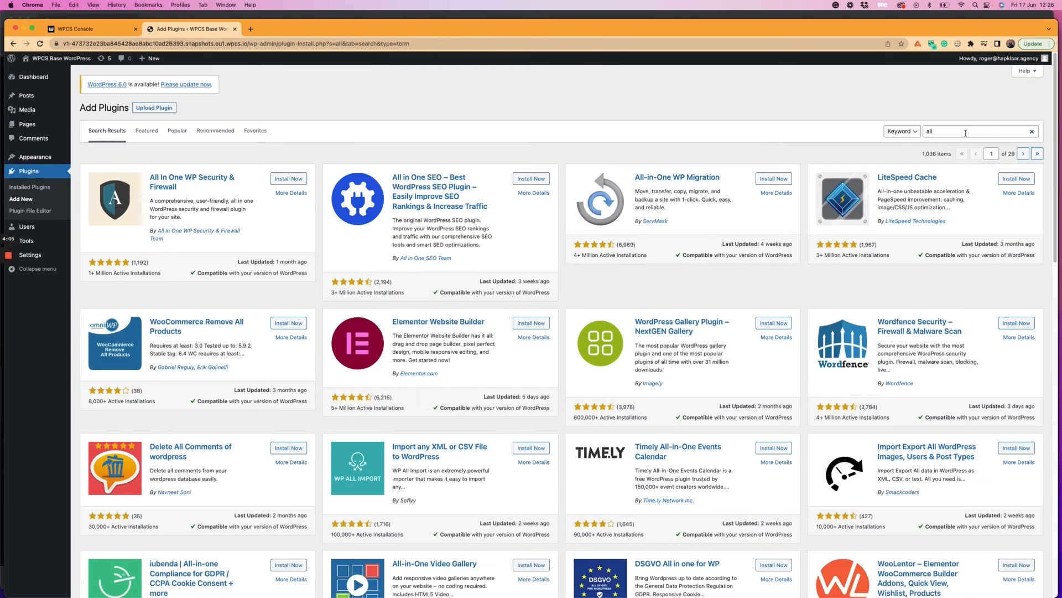
{"action": "left_click", "coordinate": [965, 133]}
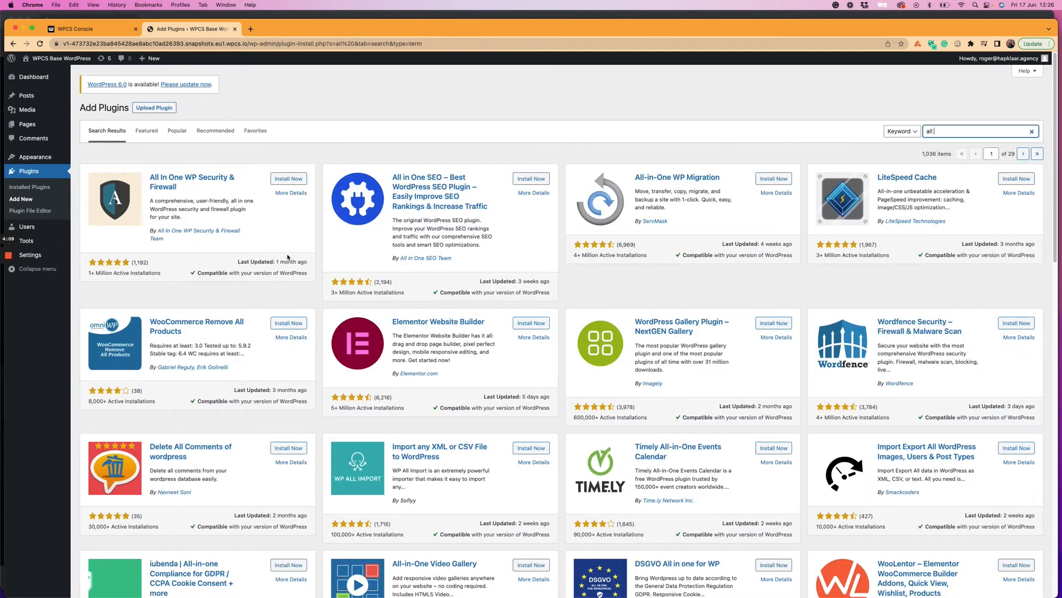
{"action": "left_click", "coordinate": [773, 178]}
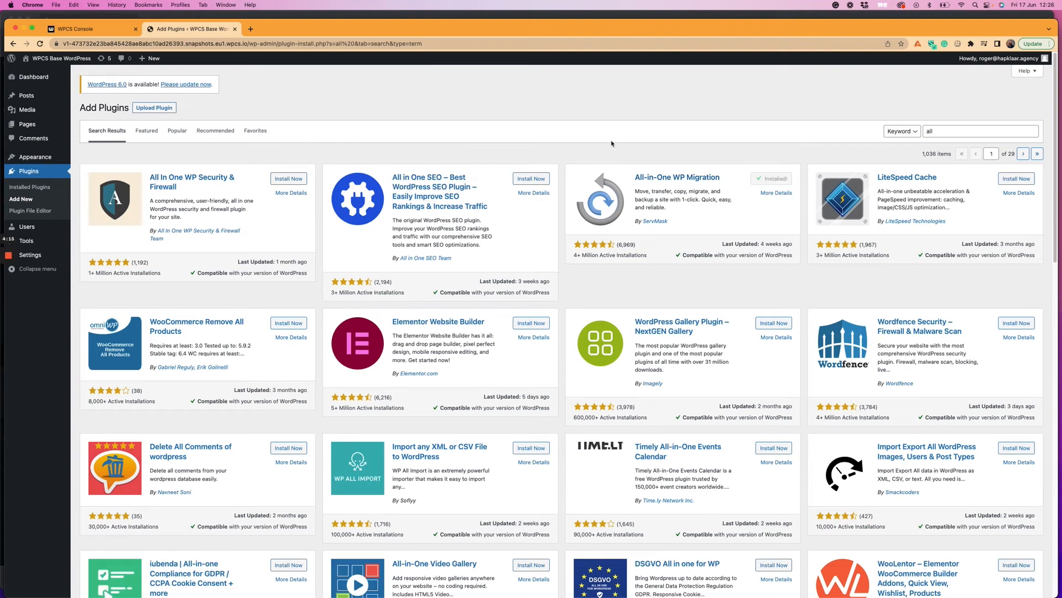
{"action": "left_click", "coordinate": [777, 179]}
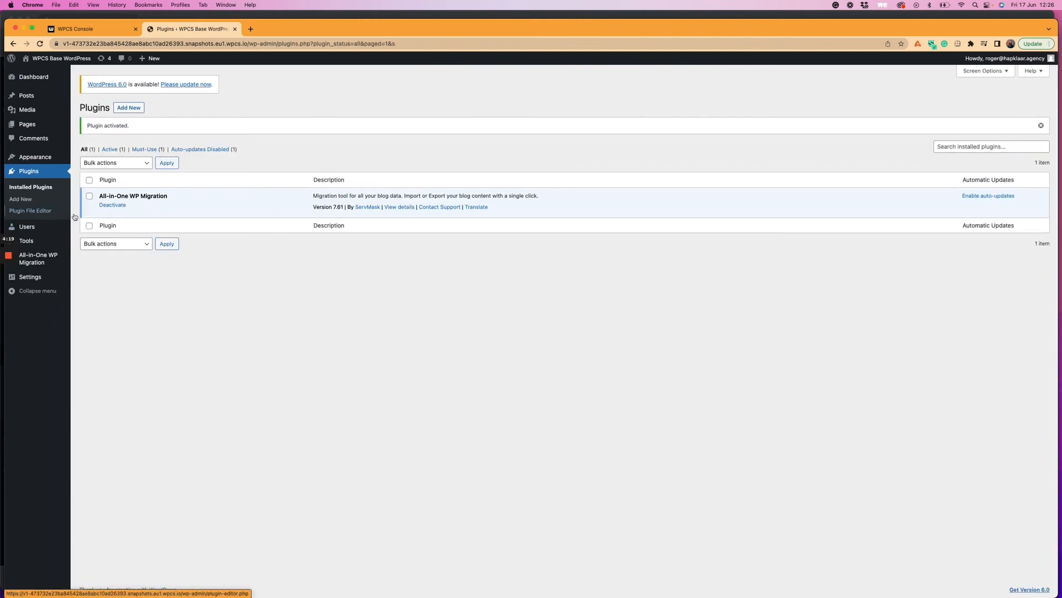
Try to import the exported .wpress file from the Downloads folder with All-in-One WP Migration
{"action": "left_click", "coordinate": [40, 256]}
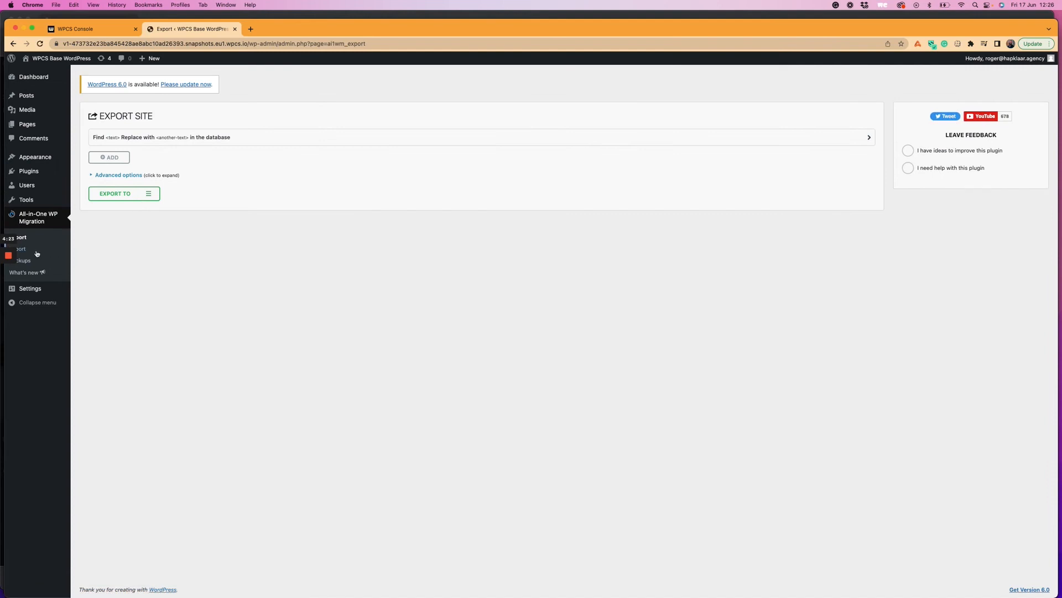
{"action": "left_click", "coordinate": [25, 249]}
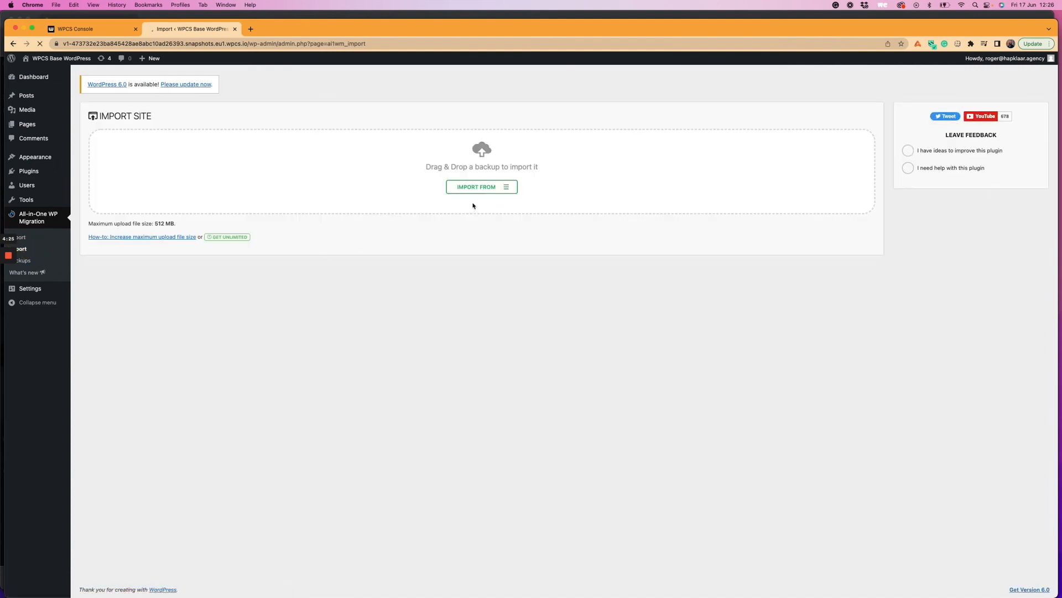
{"action": "key", "text": "ctrl+Up"}
{"action": "left_click", "coordinate": [864, 154]}
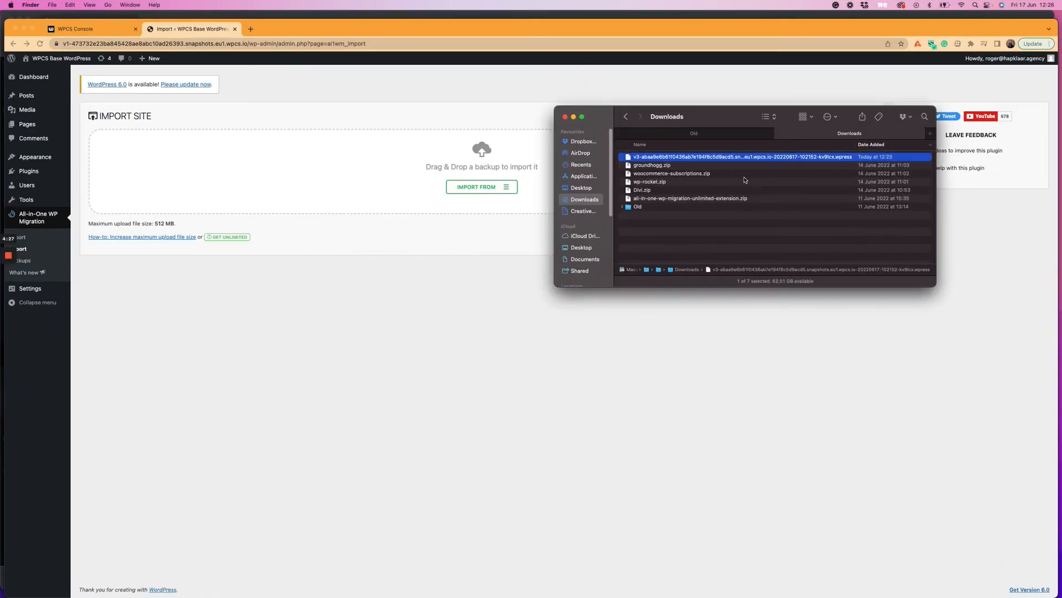
{"action": "left_click_drag", "start_coordinate": [719, 156], "coordinate": [407, 146]}
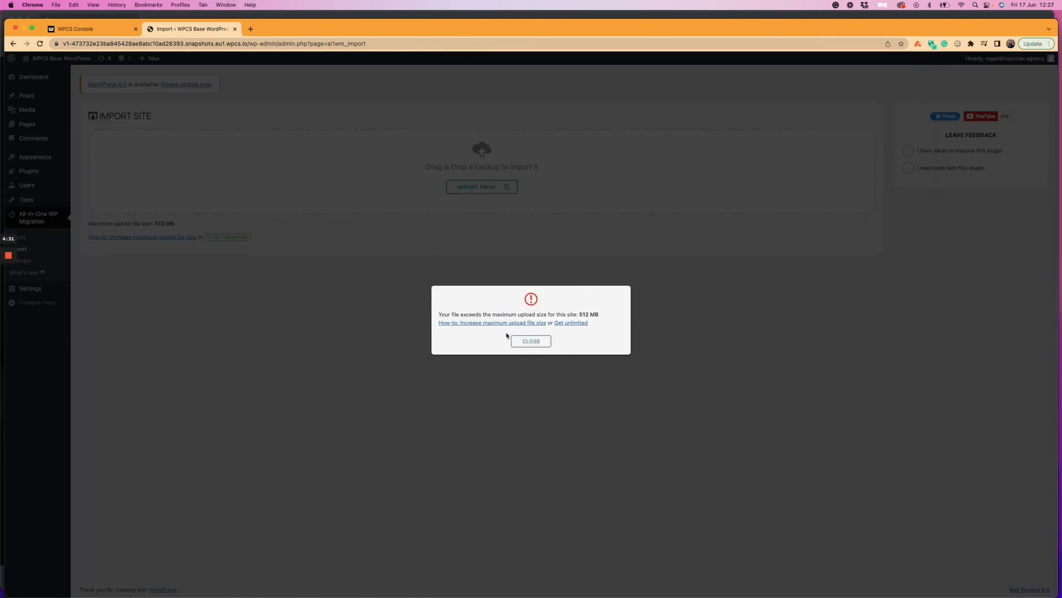
{"action": "left_click", "coordinate": [532, 342]}
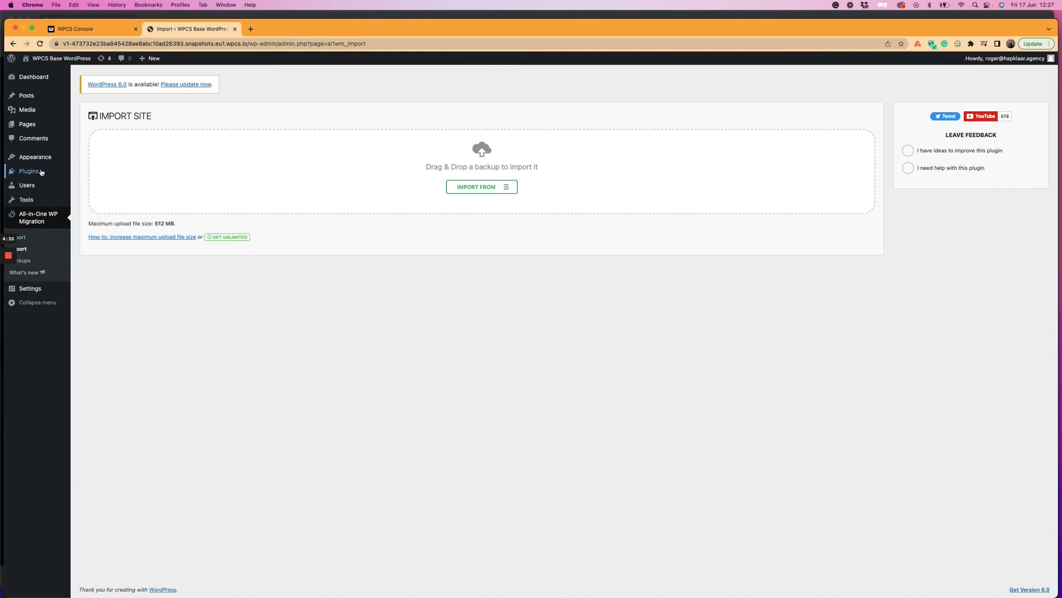
Go to the page for adding plugins and open the form for uploading a plugin in .zip format
{"action": "left_click", "coordinate": [91, 171]}
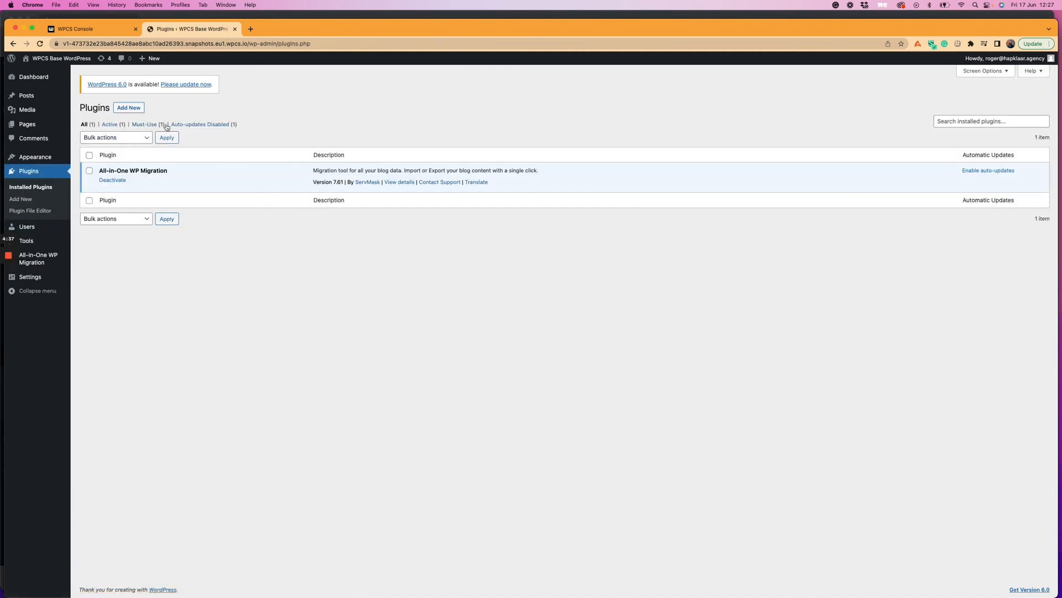
{"action": "left_click", "coordinate": [134, 109]}
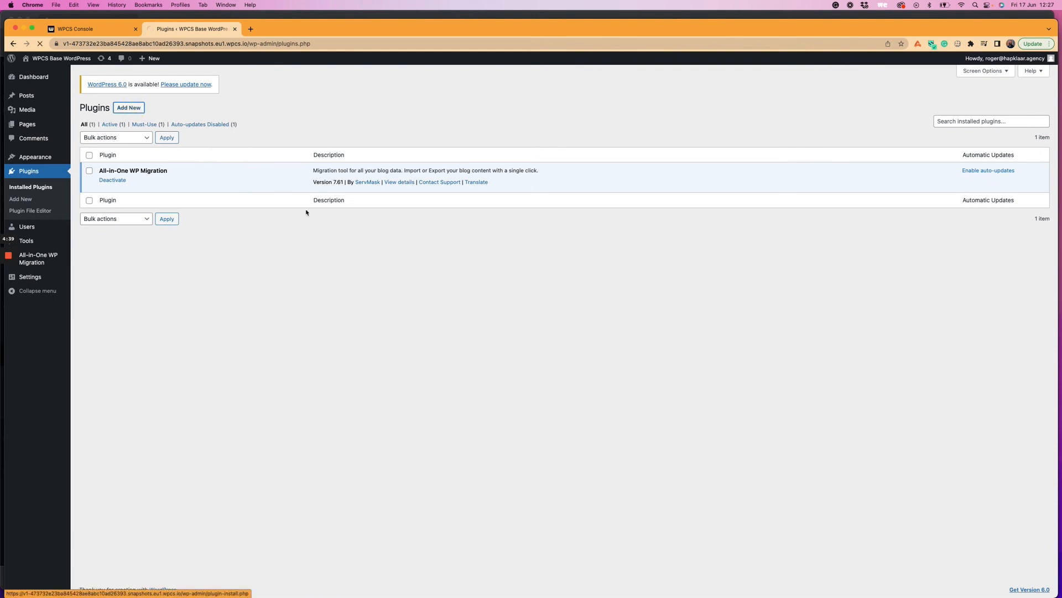
{"action": "left_click", "coordinate": [158, 108]}
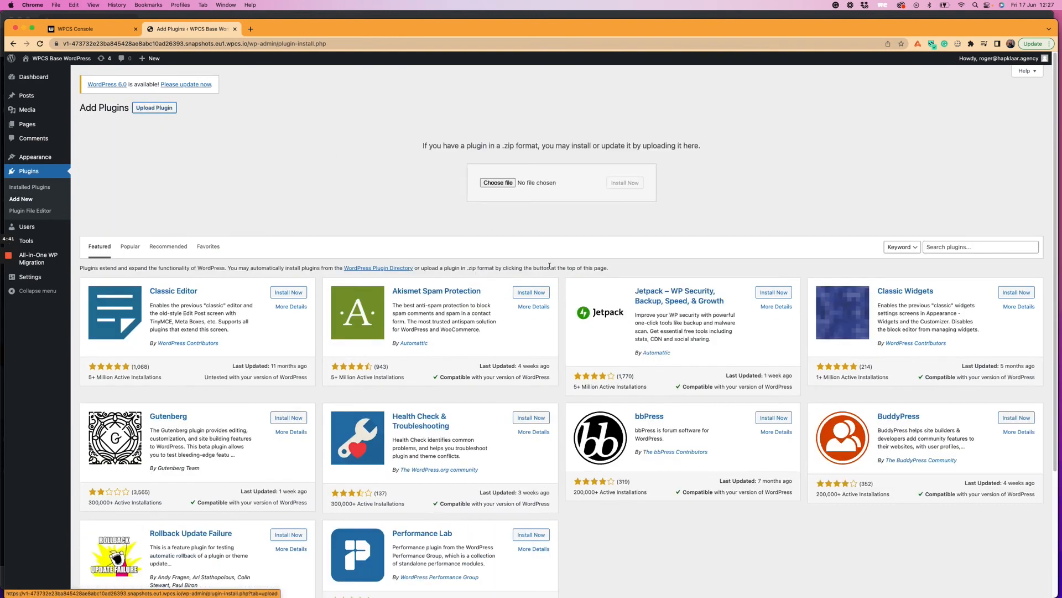
{"action": "key", "text": "ctrl+Up"}
{"action": "left_click", "coordinate": [836, 139]}
{"action": "left_click_drag", "start_coordinate": [708, 197], "coordinate": [439, 146]}
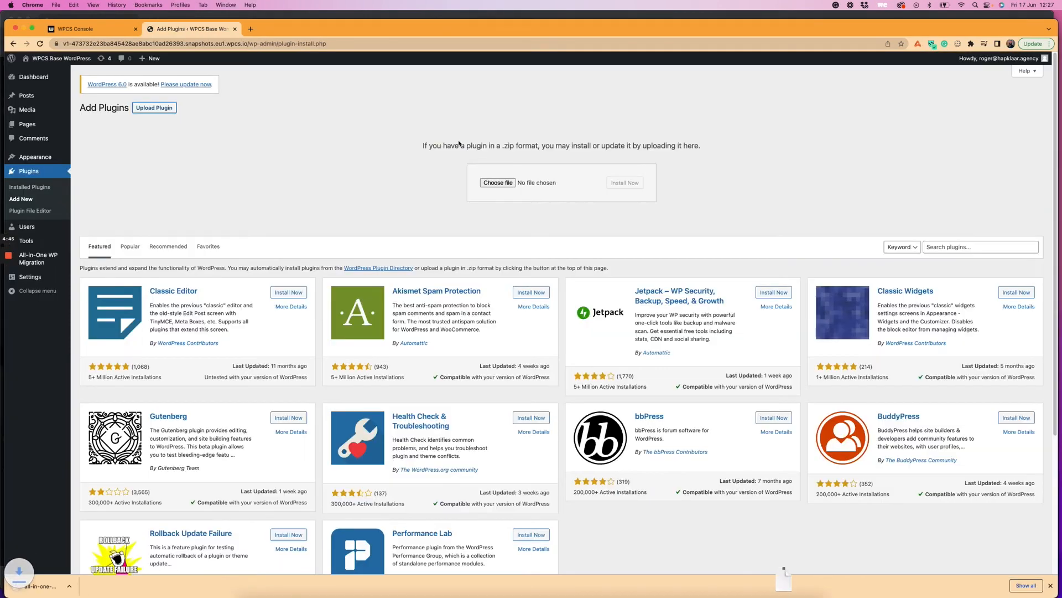
Upload all-in-one-wp-migration-unlimited-extension.zip from the Downloads folder, then install and activate the plugin
{"action": "key", "text": "ctrl+Up"}
{"action": "left_click", "coordinate": [834, 152]}
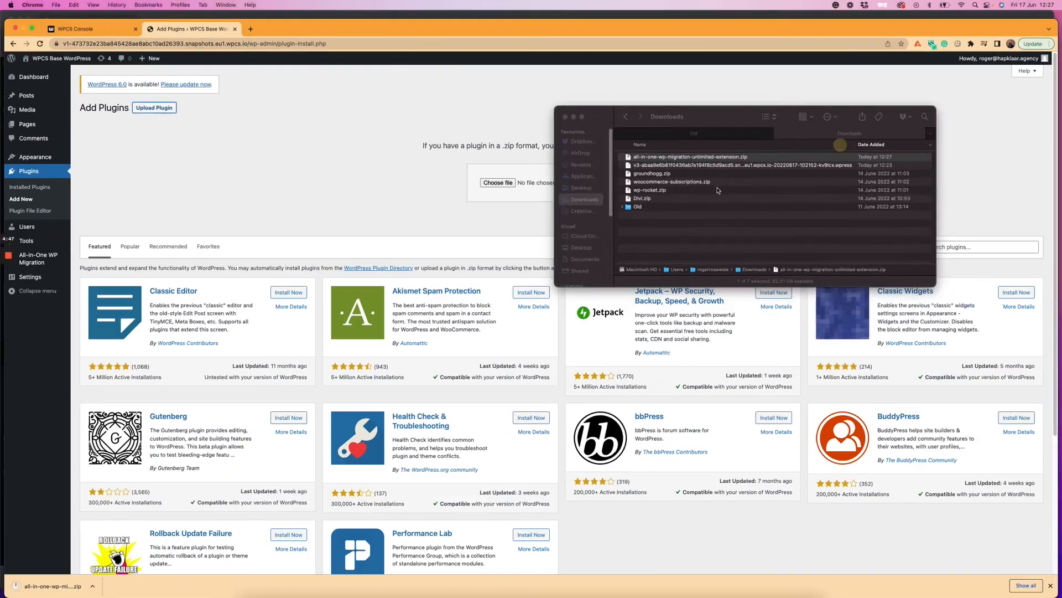
{"action": "left_click_drag", "start_coordinate": [701, 156], "coordinate": [499, 183]}
{"action": "left_click", "coordinate": [608, 187]}
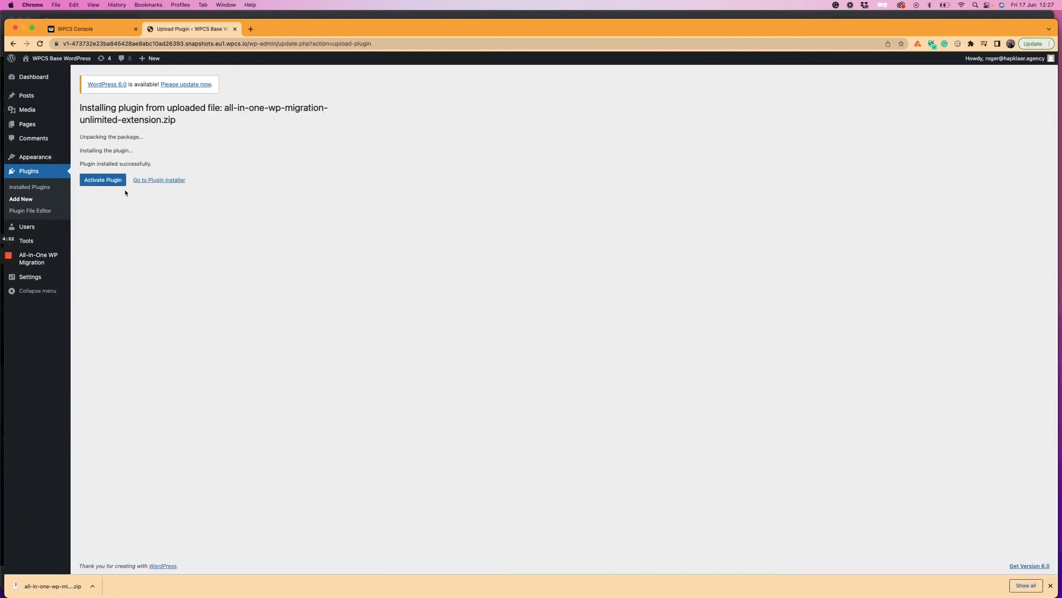
{"action": "left_click", "coordinate": [119, 182]}
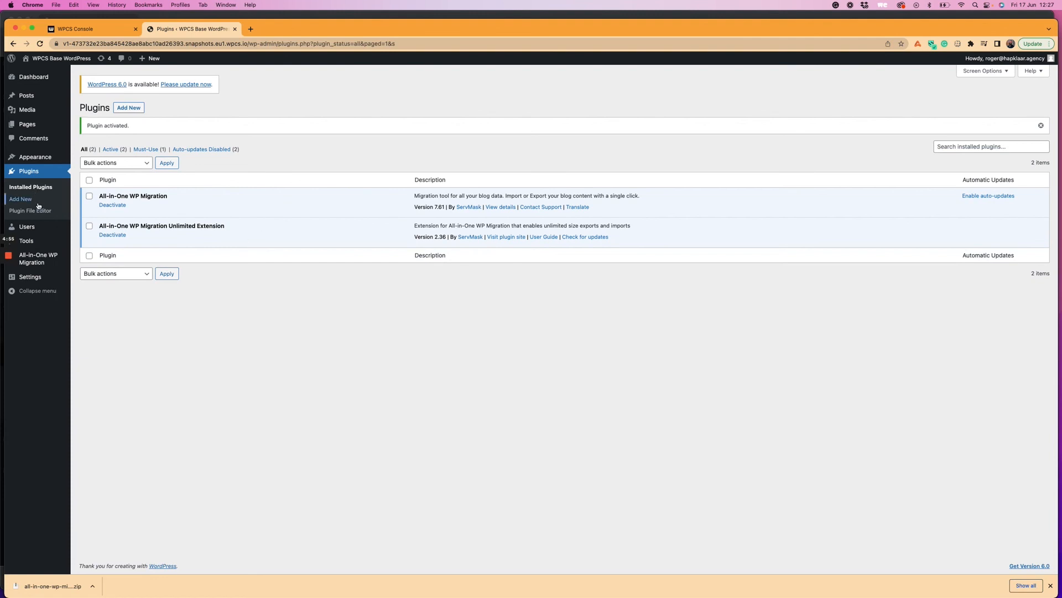
Import the .wpress file from the Downloads folder with All-in-One WP Migration and agree to overwrite the website
{"action": "mouse_move", "coordinate": [39, 258]}
{"action": "left_click", "coordinate": [96, 270]}
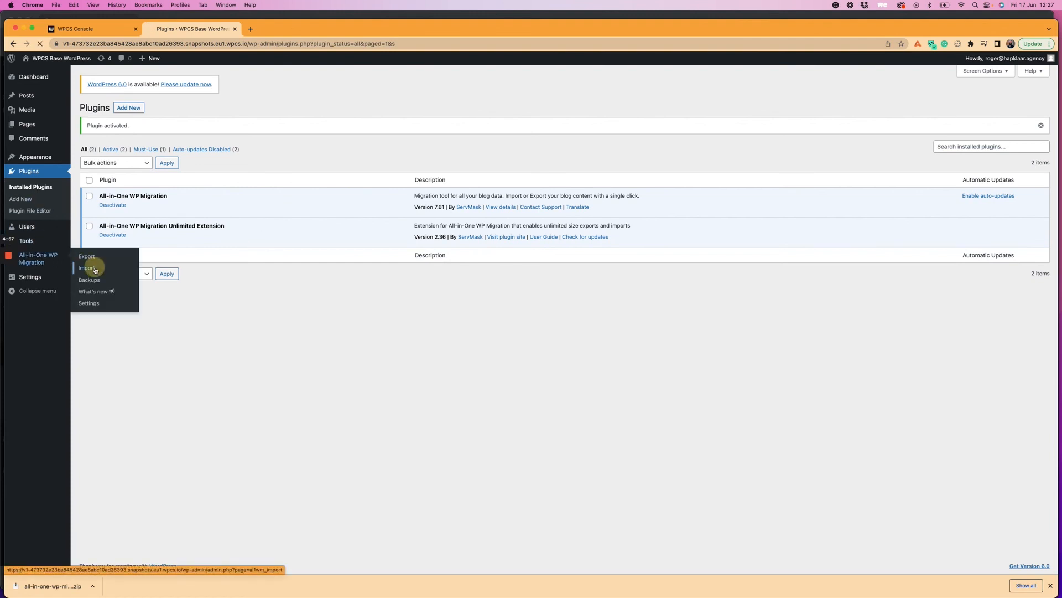
{"action": "key", "text": "ctrl+Up"}
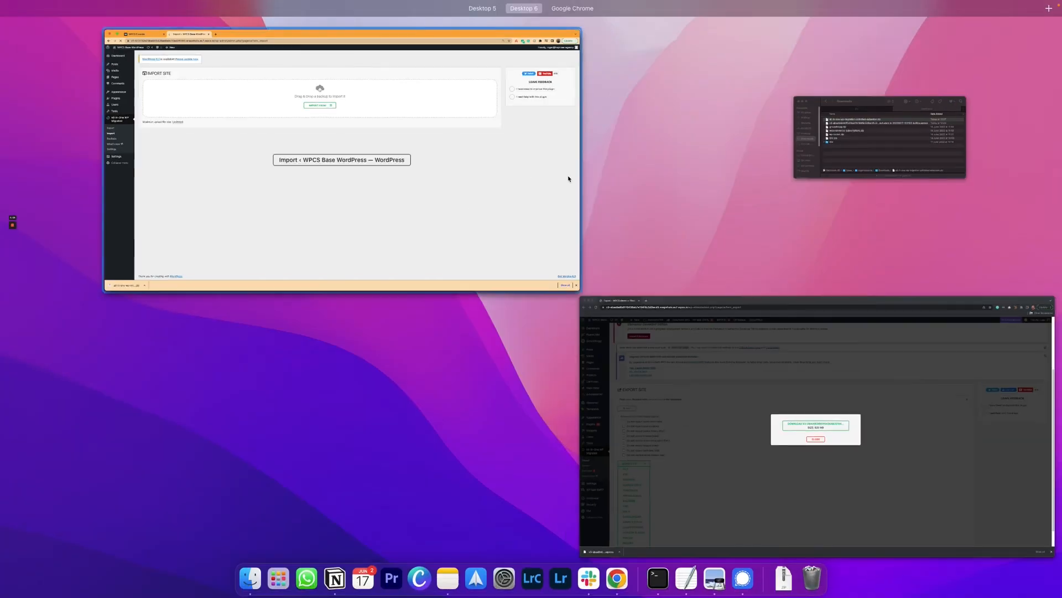
{"action": "left_click", "coordinate": [838, 143]}
{"action": "left_click_drag", "start_coordinate": [683, 165], "coordinate": [474, 183]}
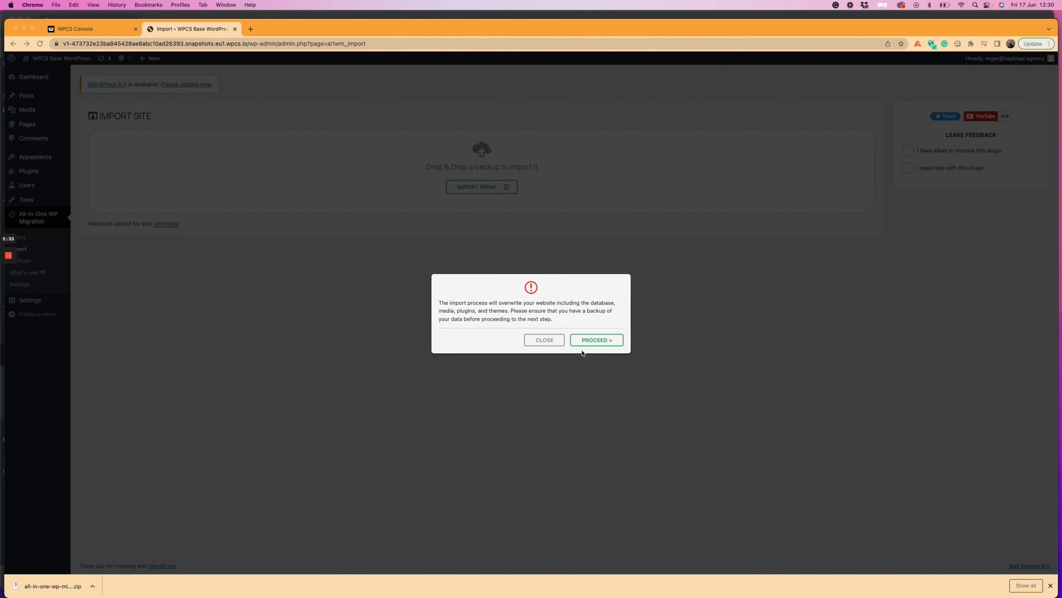
{"action": "left_click", "coordinate": [612, 327]}
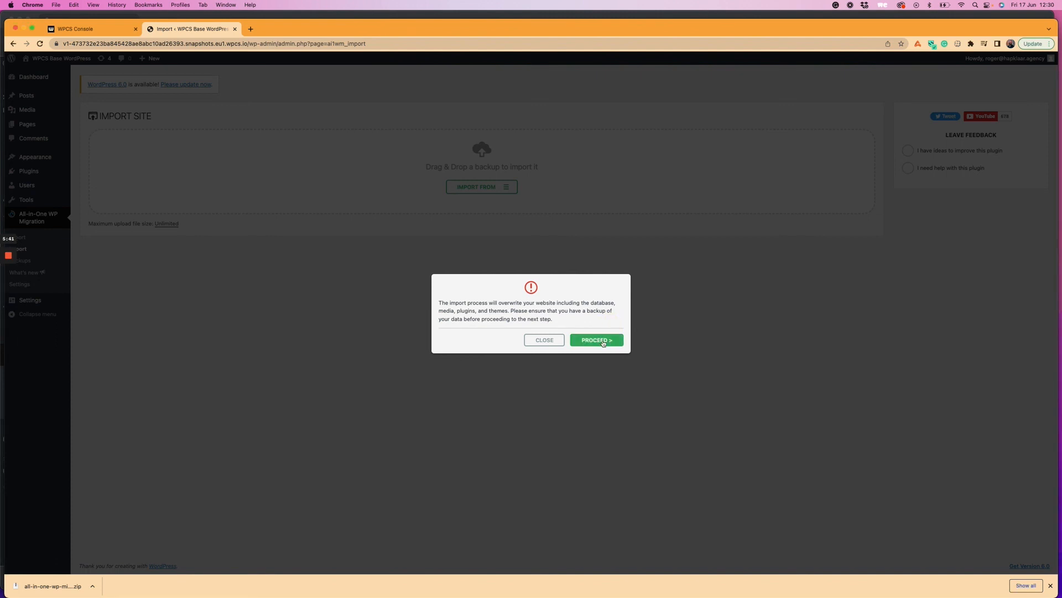
{"action": "left_click", "coordinate": [603, 342]}
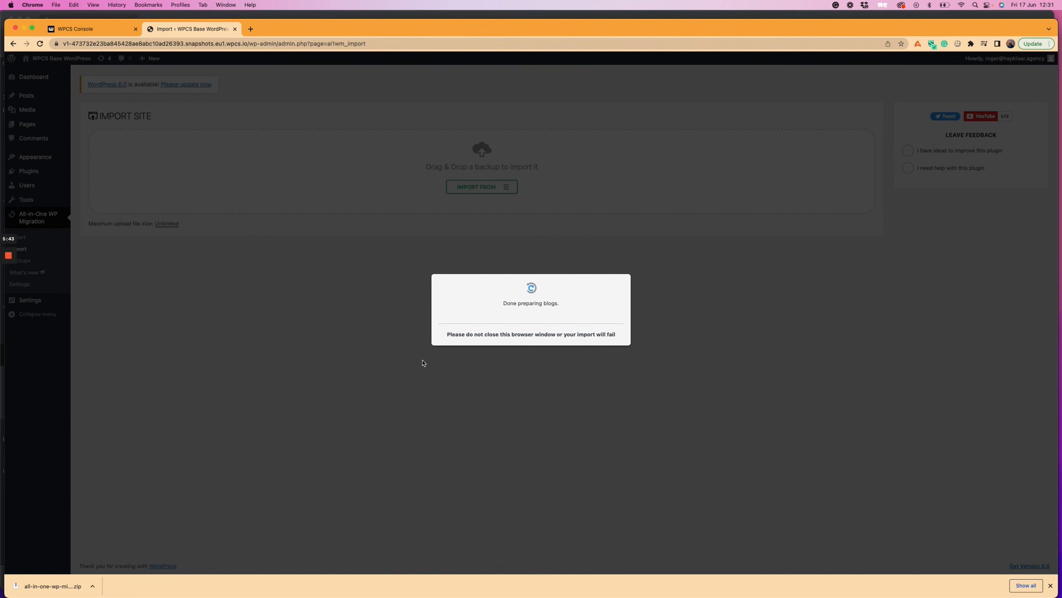